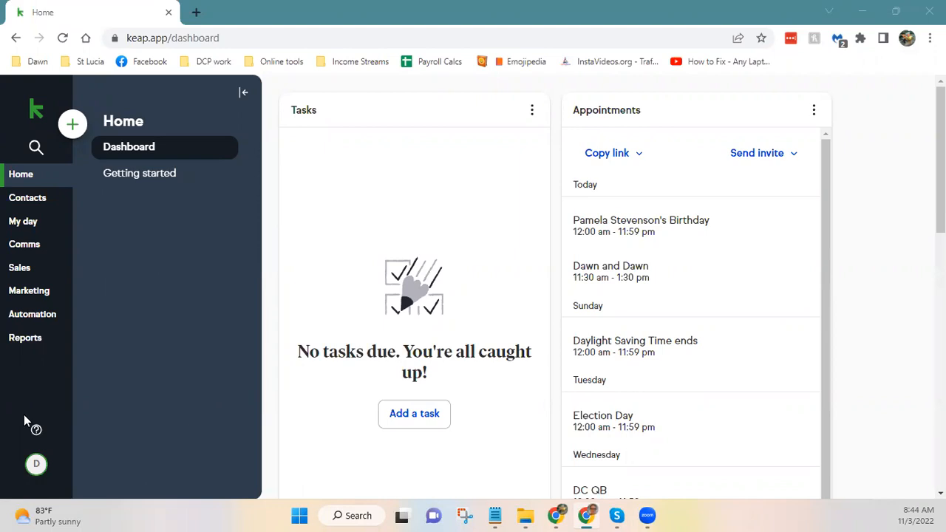
Start creating a new email broadcast from the Email broadcasts section of Communications
left_click(24, 250)
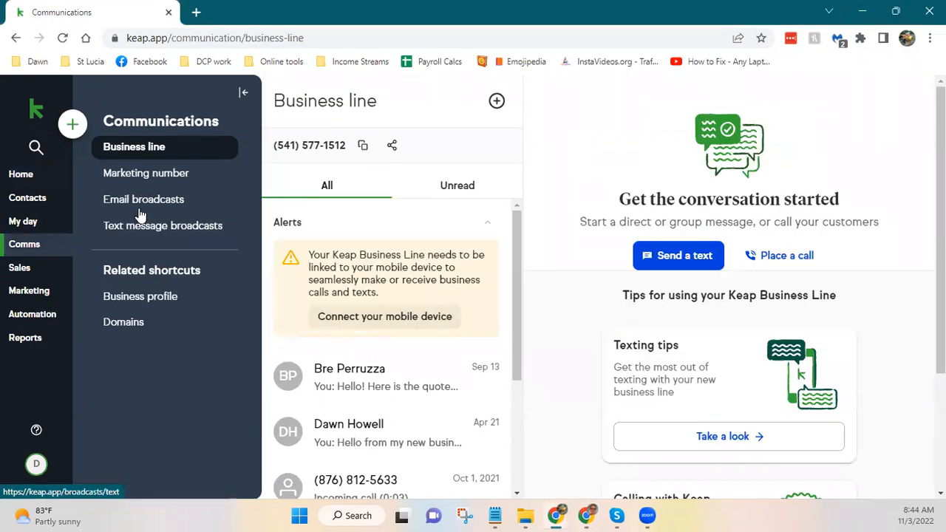
left_click(153, 205)
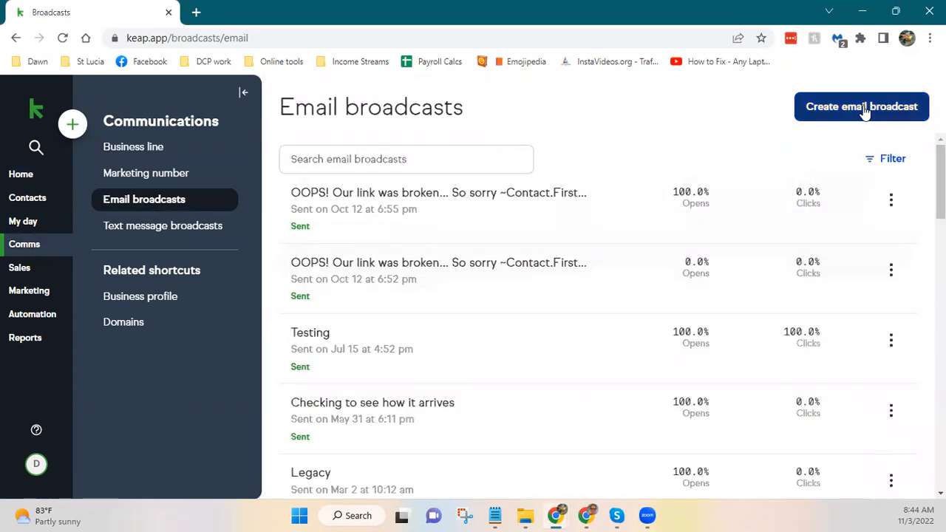
left_click(865, 108)
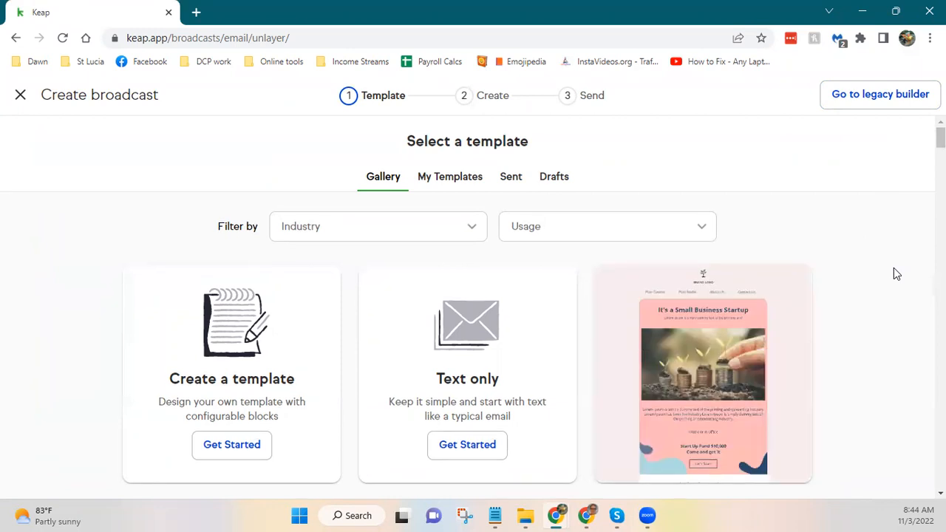
Look through the template gallery and filter the templates by Newsletter usage
scroll(894, 269, "down", 3)
scroll(893, 268, "down", 10)
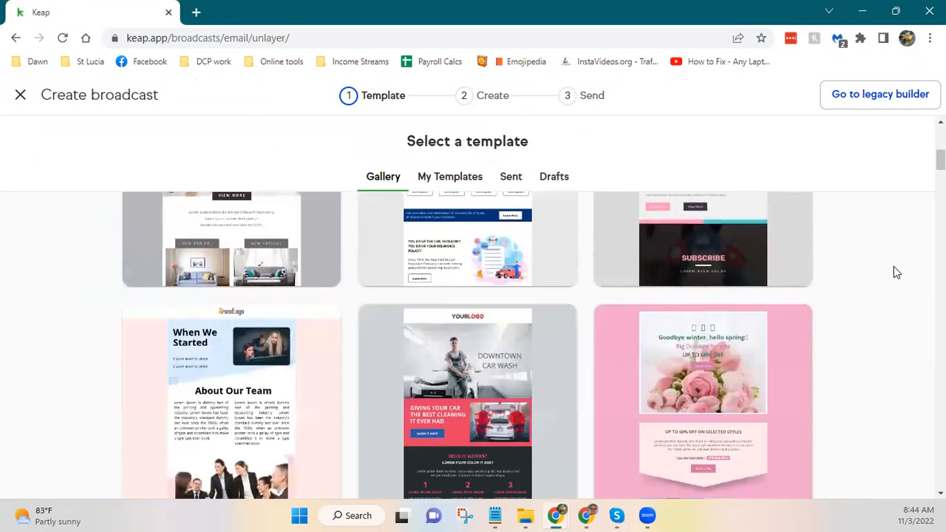
scroll(894, 267, "down", 9)
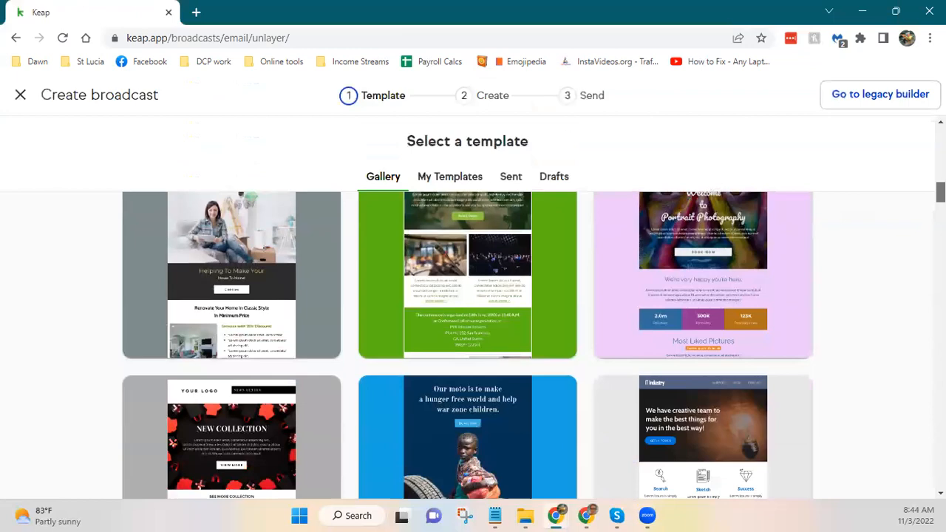
scroll(893, 267, "down", 2)
scroll(893, 267, "up", 8)
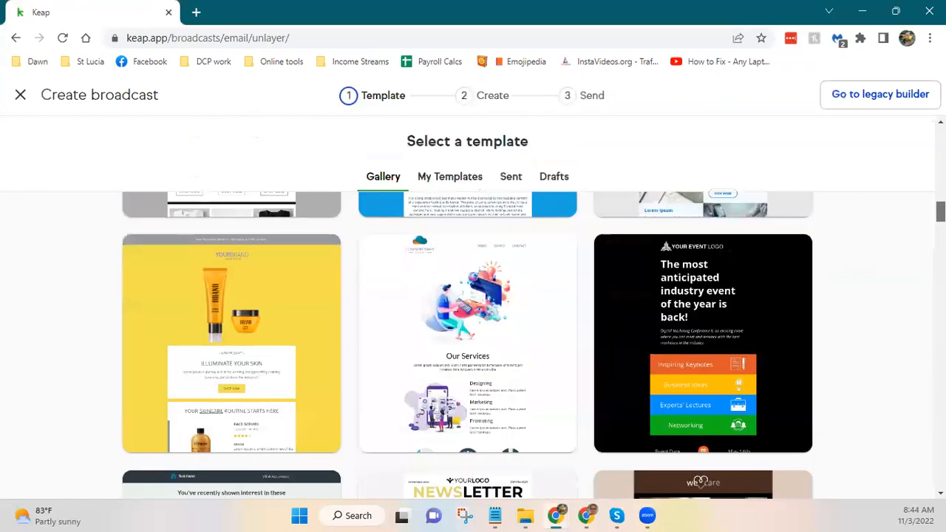
scroll(813, 161, "up", 8)
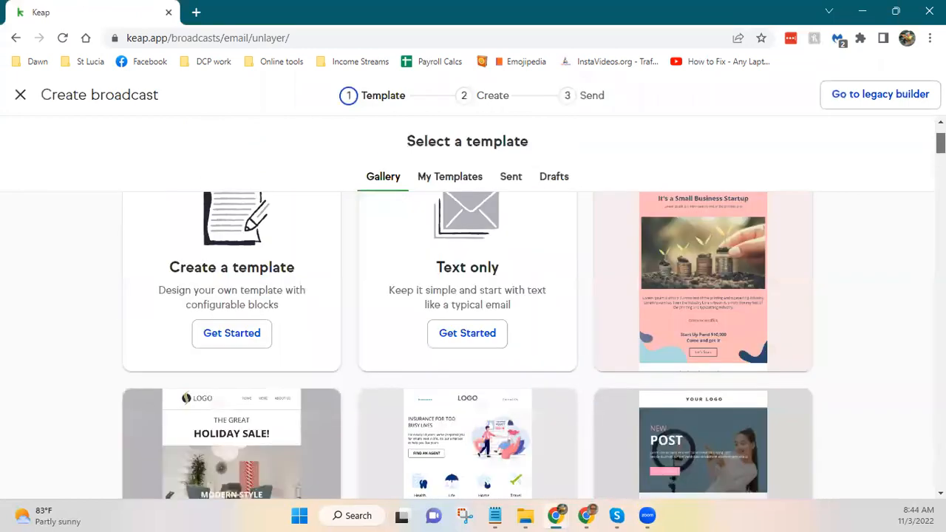
left_click(637, 224)
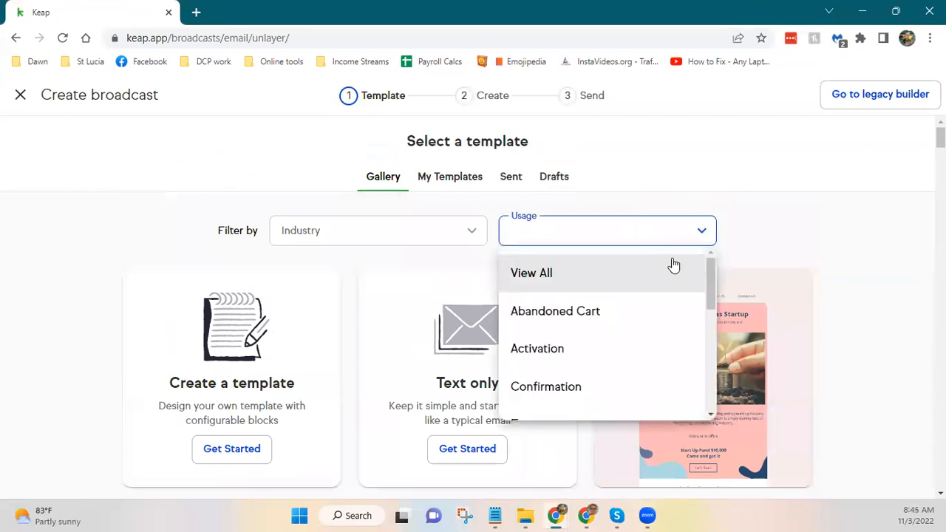
left_click_drag(712, 288, 728, 354)
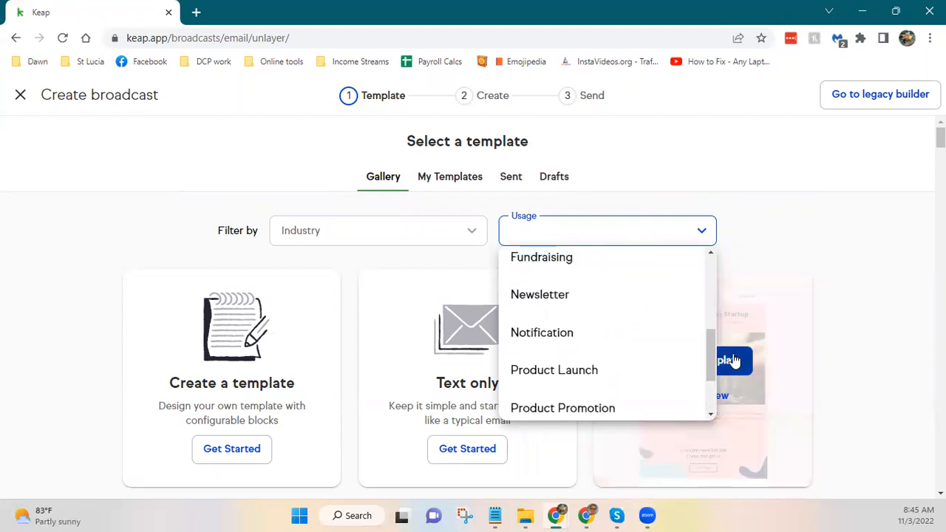
left_click(553, 296)
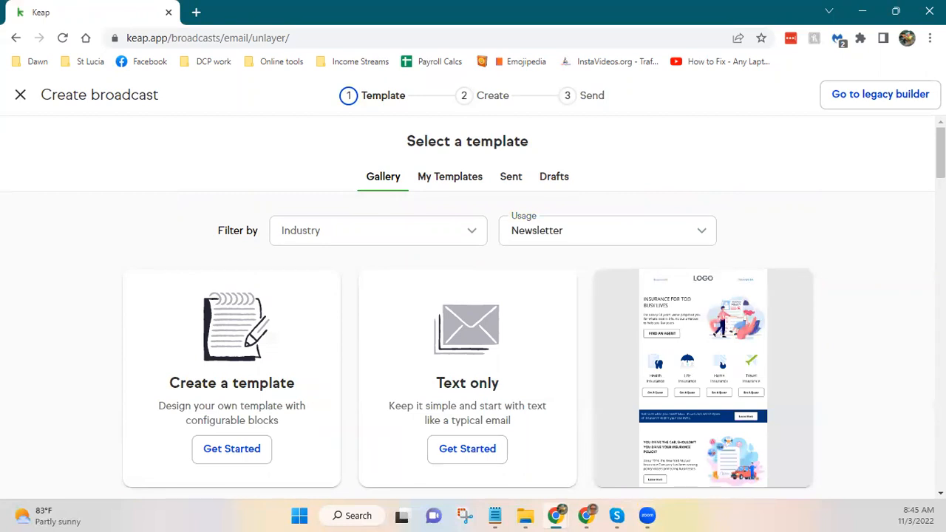
Find the black-and-gold NEWSLETTER template with the desk photo and use it for the broadcast
scroll(473, 344, "down", 3)
scroll(472, 343, "down", 5)
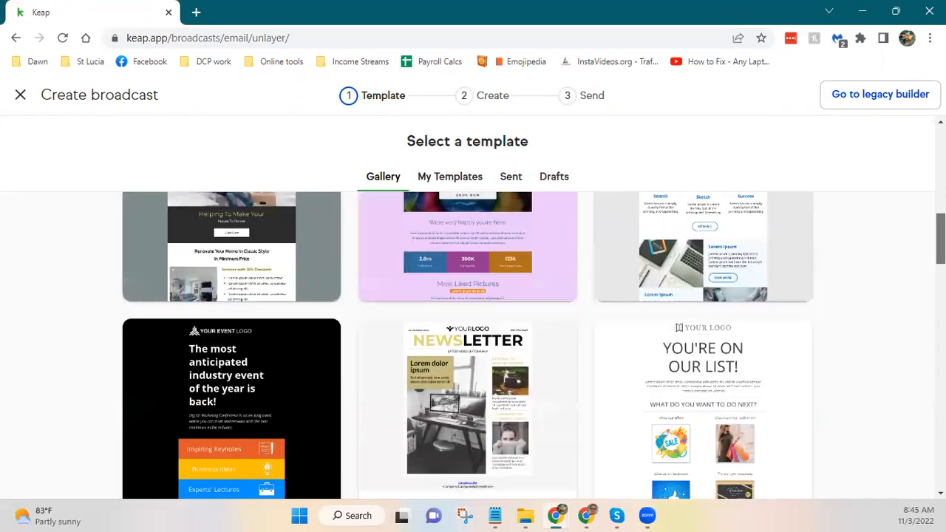
scroll(472, 343, "down", 5)
scroll(473, 343, "down", 7)
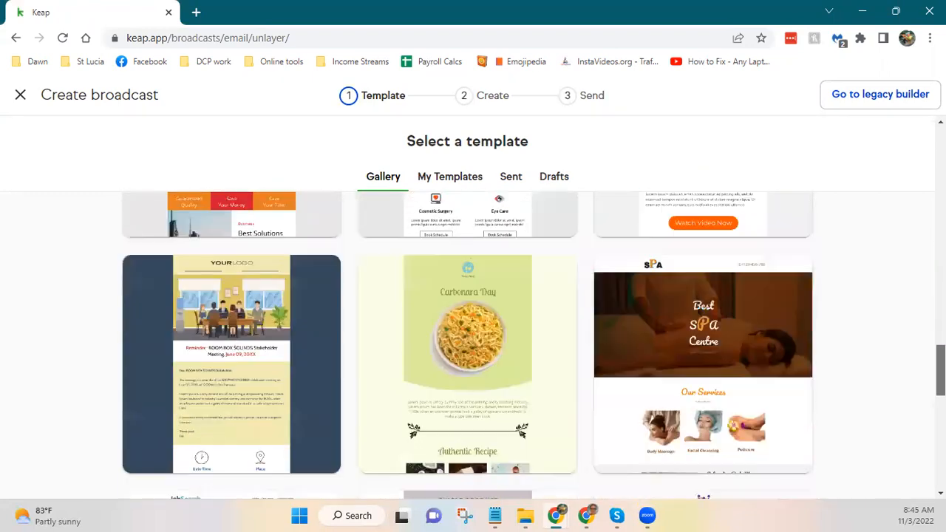
scroll(473, 344, "down", 1)
scroll(473, 343, "up", 9)
left_click_drag(940, 275, 941, 248)
left_click(478, 406)
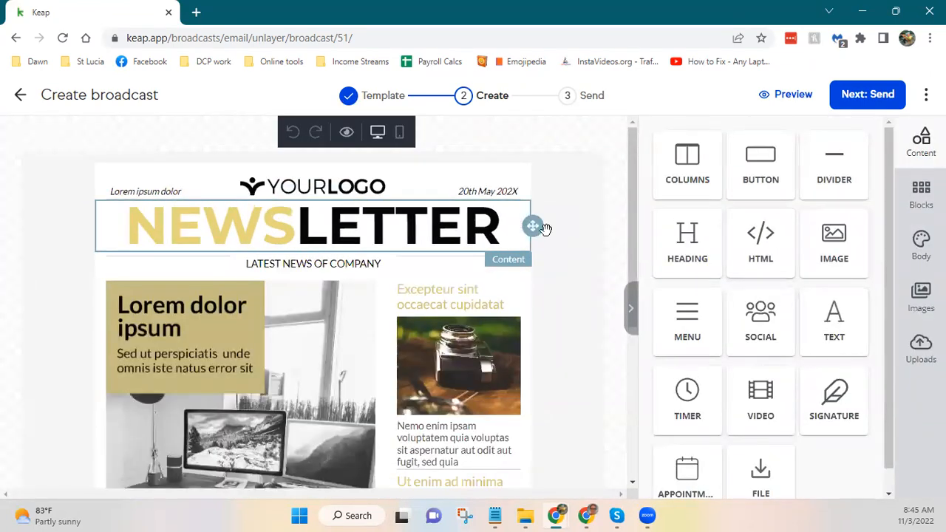
Turn off Auto Width for the YOURLOGO header image and leave its width at 100%
left_click(320, 190)
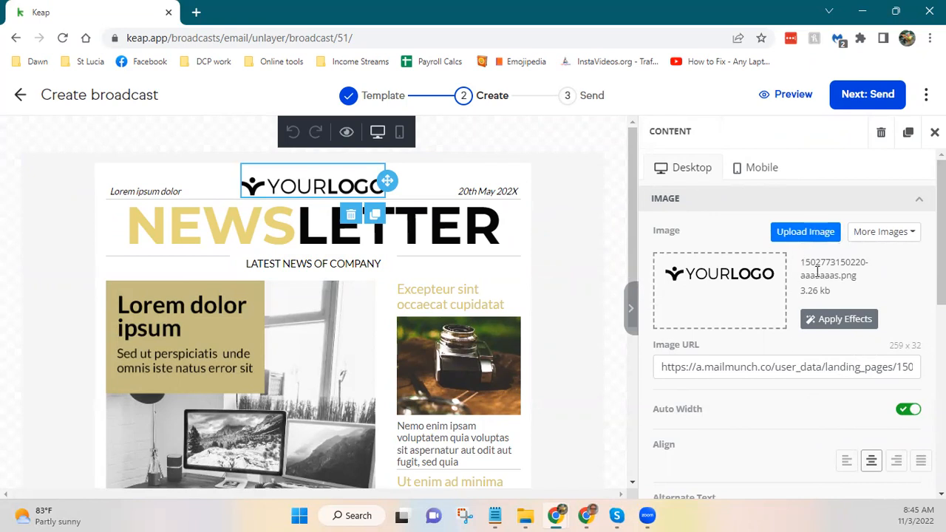
scroll(784, 392, "down", 1)
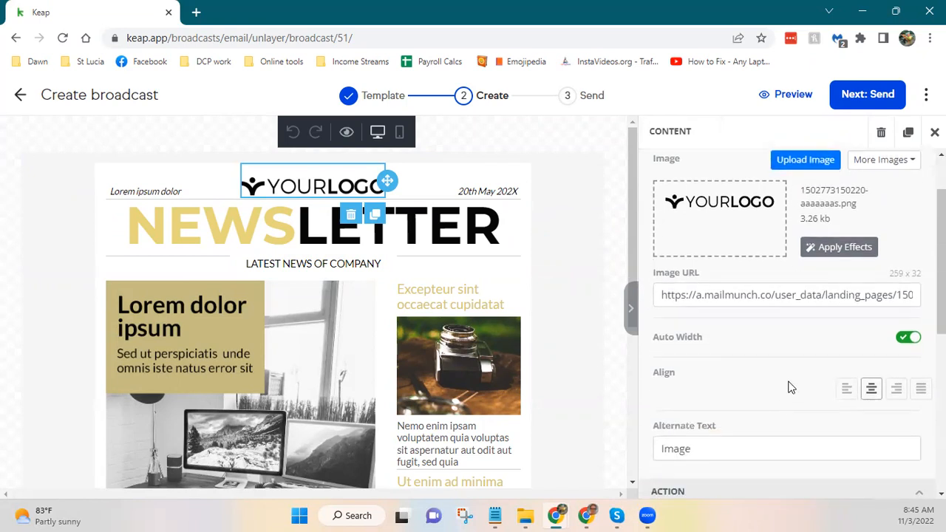
left_click(912, 340)
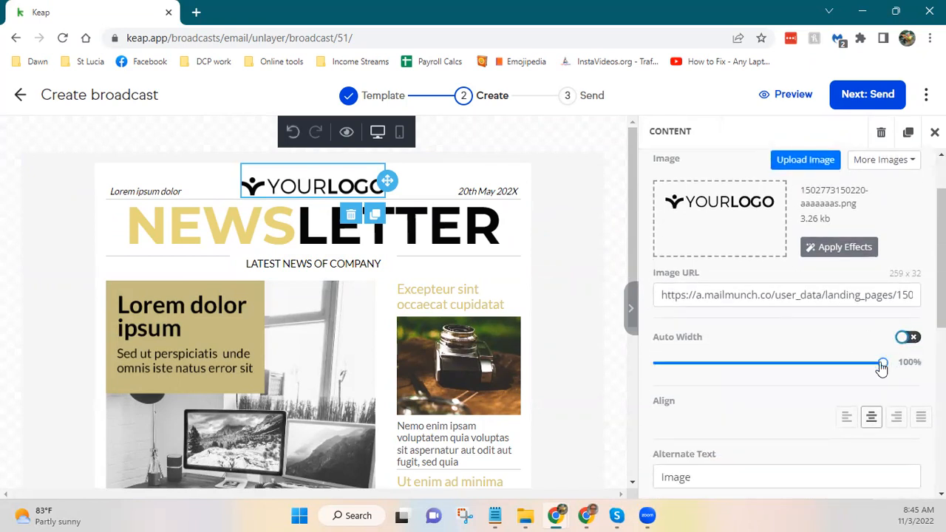
left_click_drag(883, 366, 910, 366)
scroll(786, 376, "down", 4)
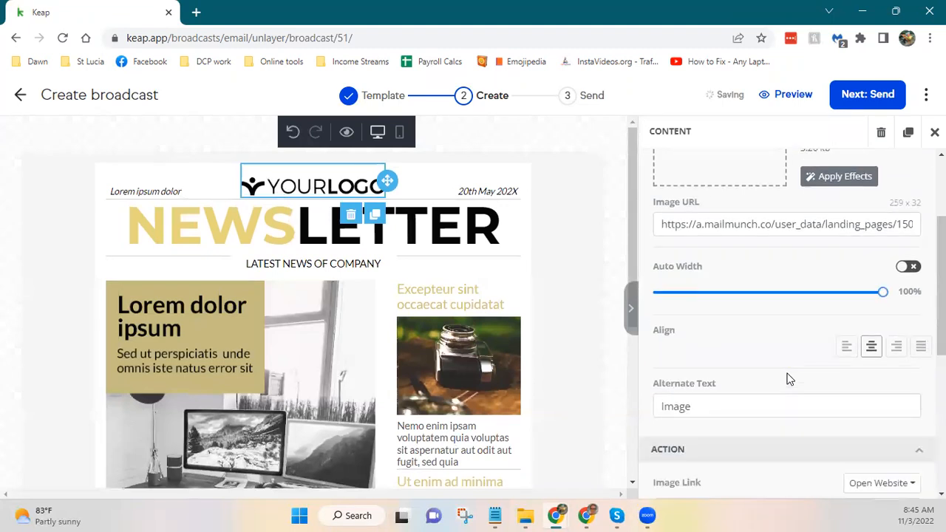
scroll(786, 380, "up", 2)
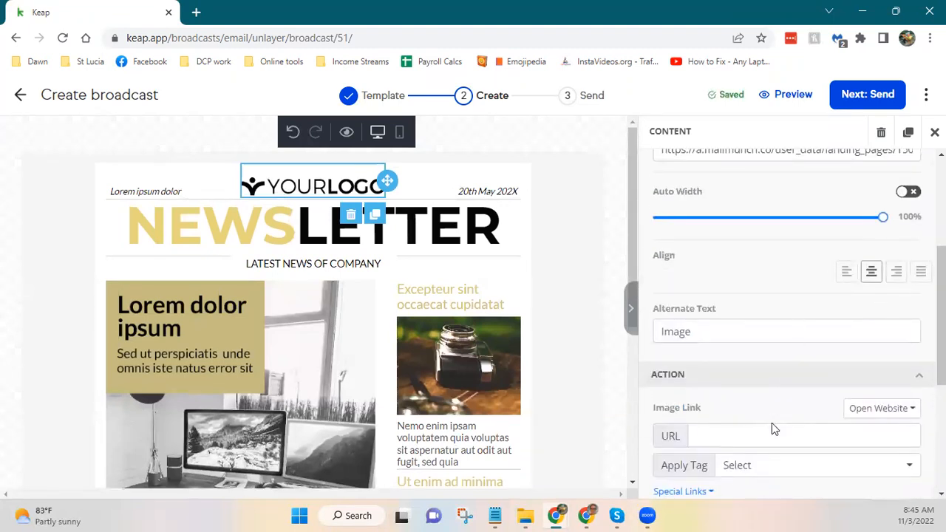
Examine the header date's text formatting options and the rest of the newsletter layout down to the footer
left_click(484, 190)
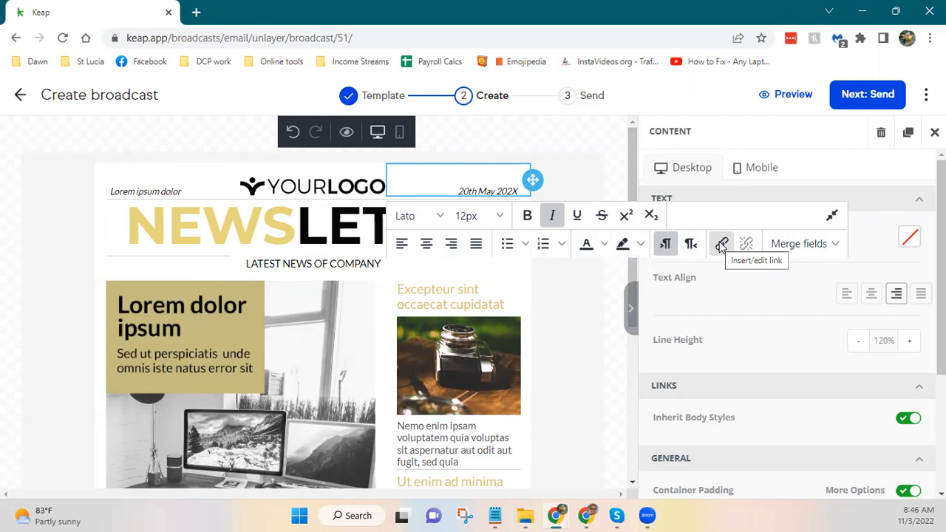
left_click(611, 326)
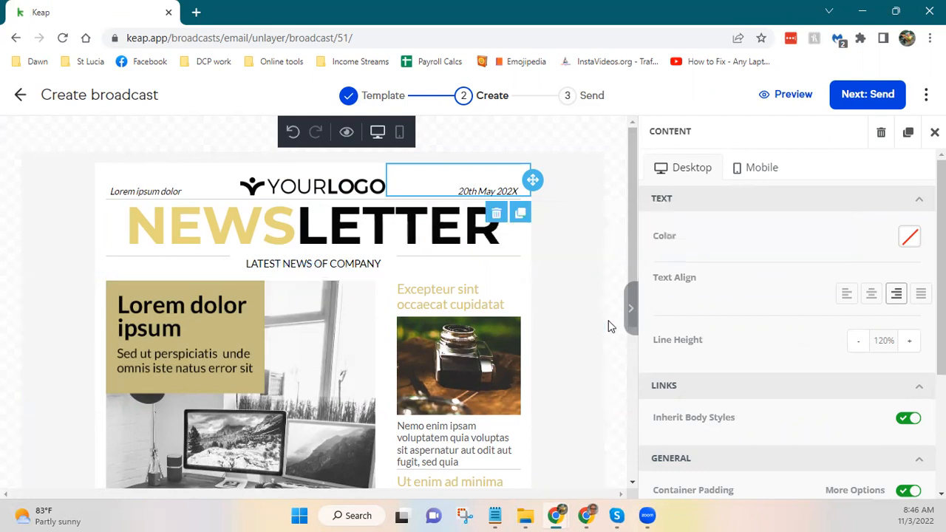
scroll(608, 324, "down", 1)
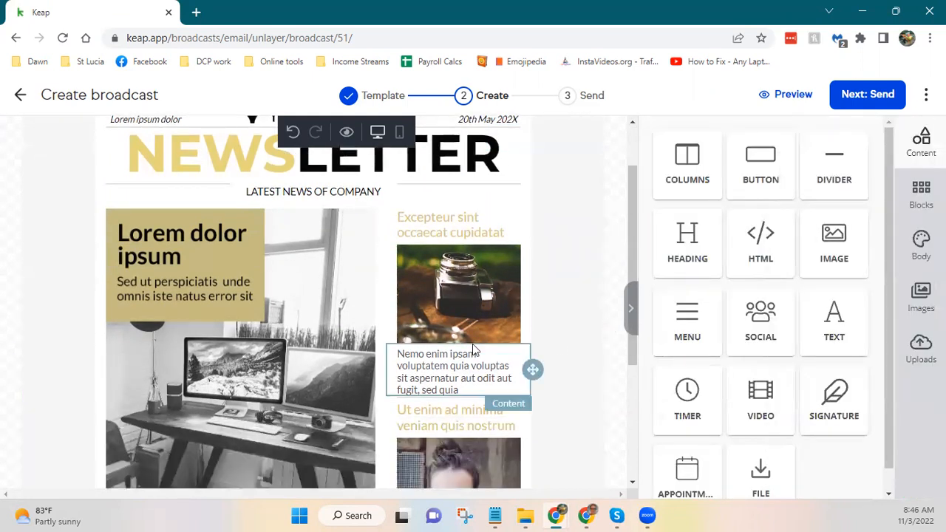
scroll(575, 348, "down", 3)
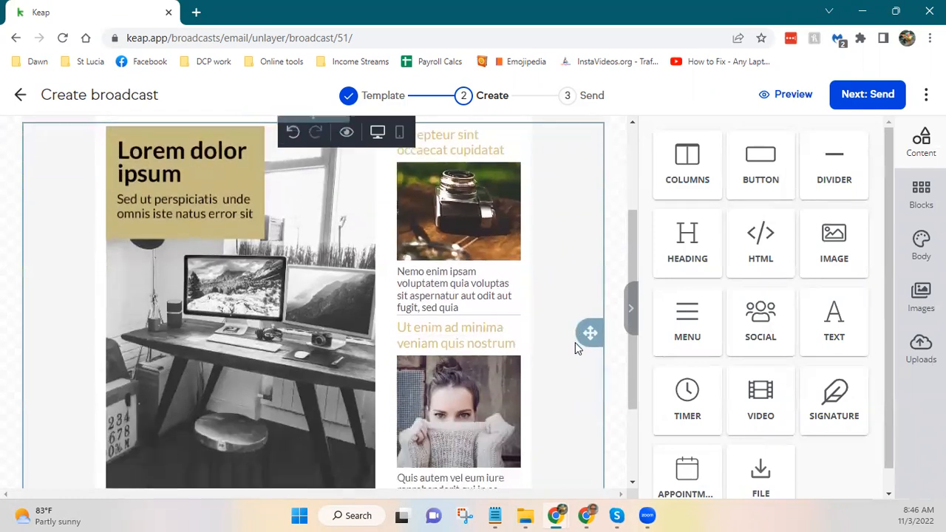
scroll(582, 343, "down", 1)
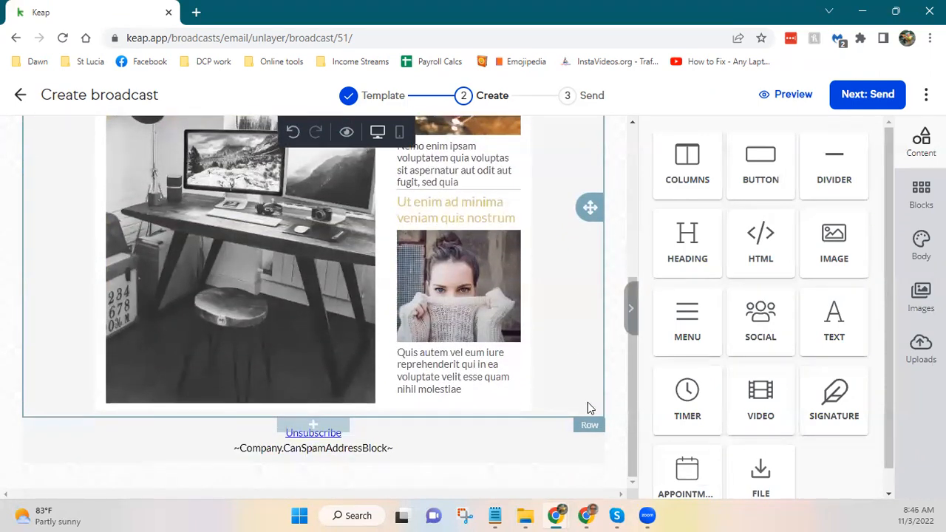
Set the row background color of the two-column article section to white (FFFFFF)
left_click(590, 306)
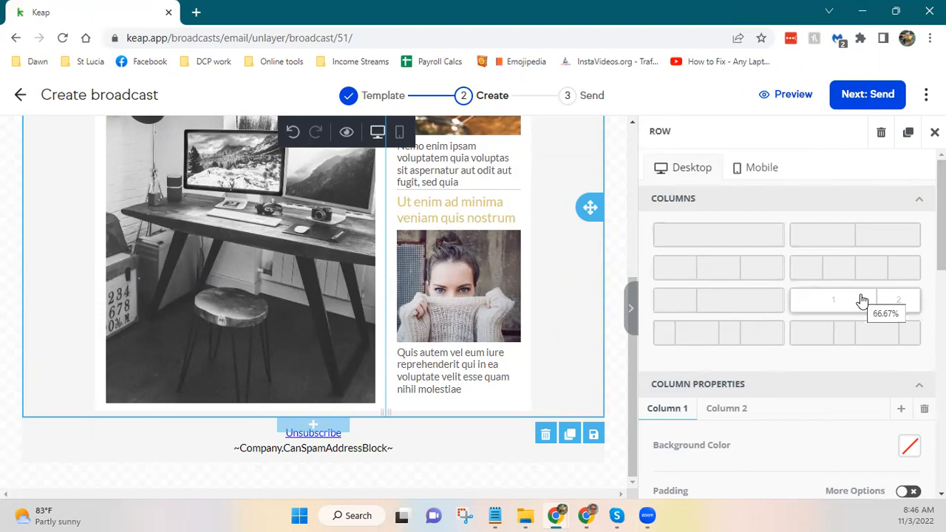
scroll(828, 329, "down", 3)
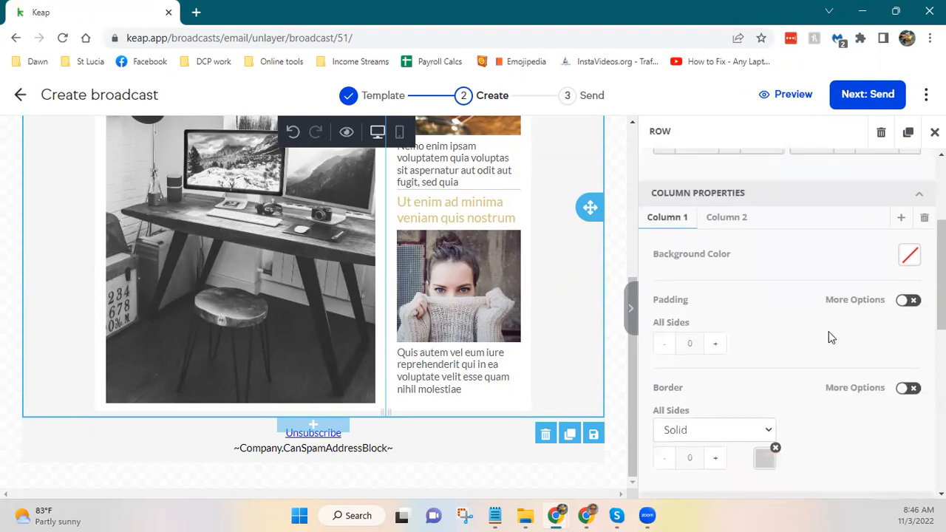
scroll(828, 338, "down", 1)
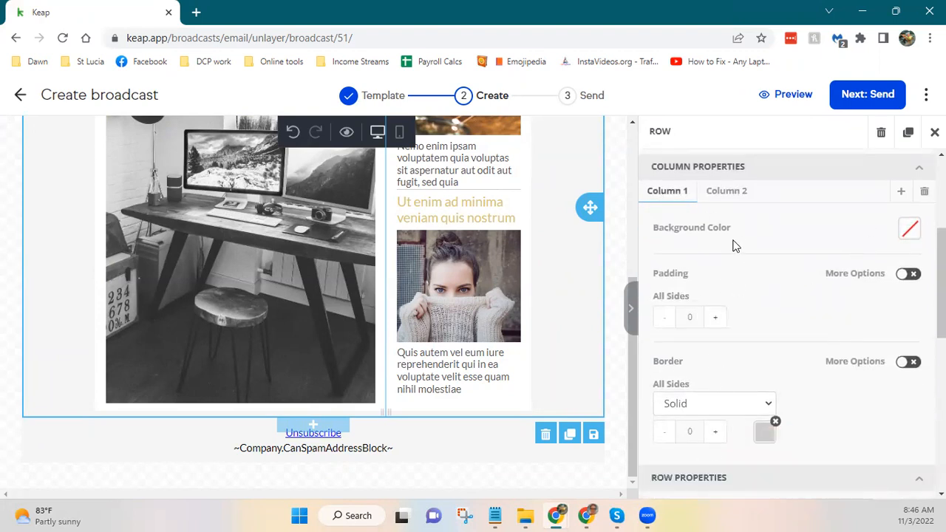
left_click(728, 194)
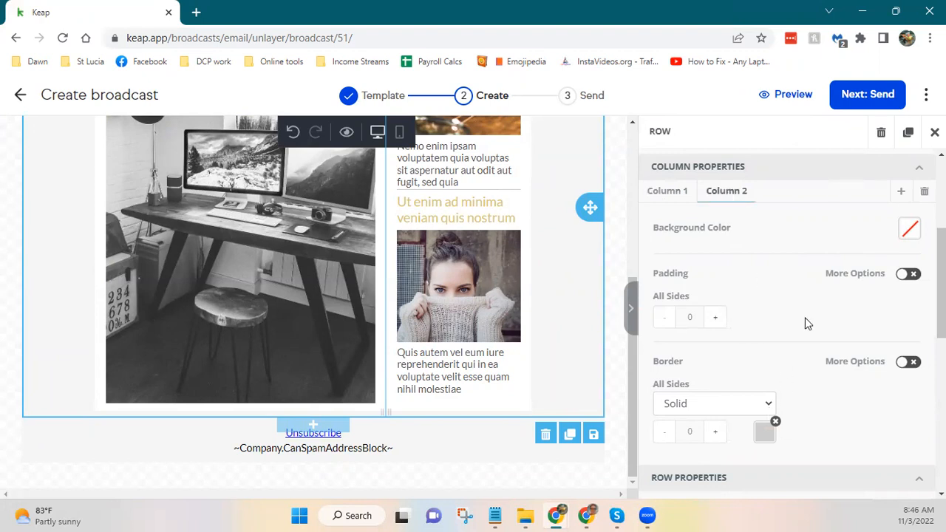
scroll(803, 321, "down", 5)
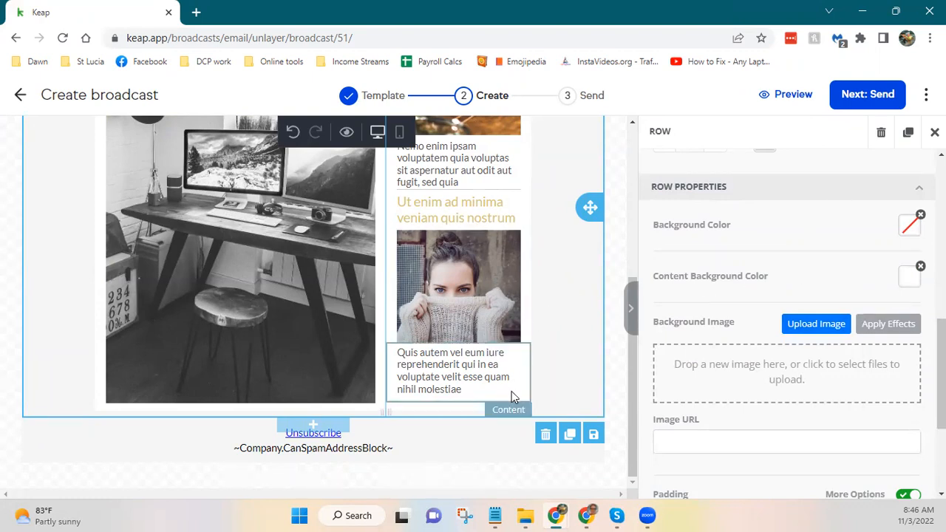
left_click(910, 228)
left_click(791, 420)
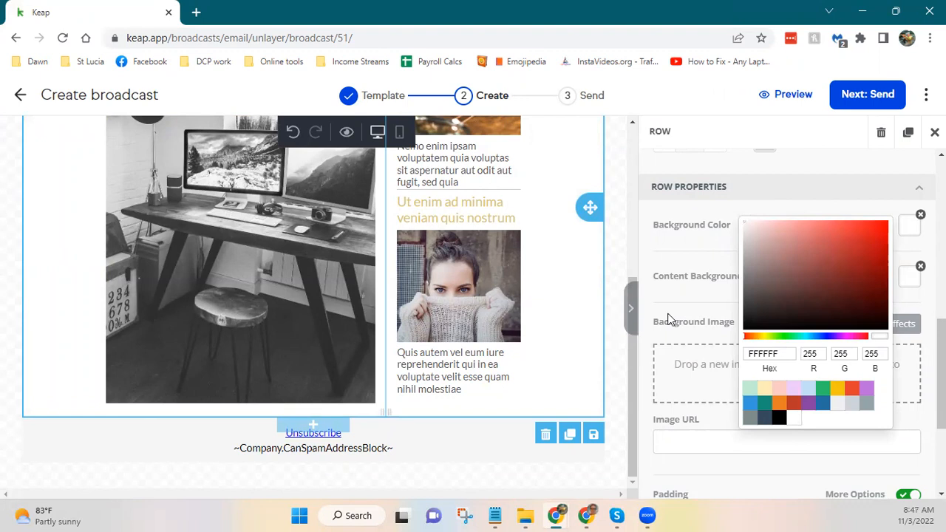
left_click(805, 201)
Set the article row's padding separately for each side, with 100 at the top
scroll(841, 269, "down", 1)
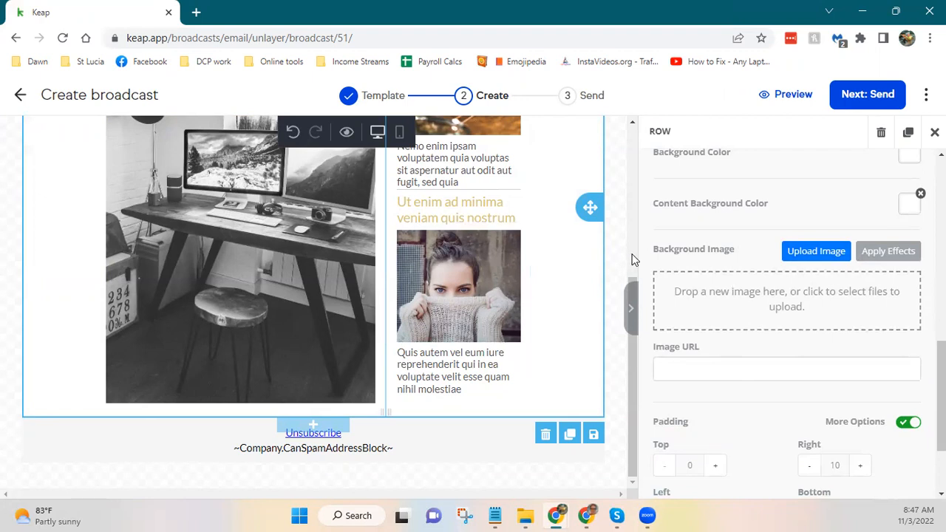
scroll(811, 342, "down", 2)
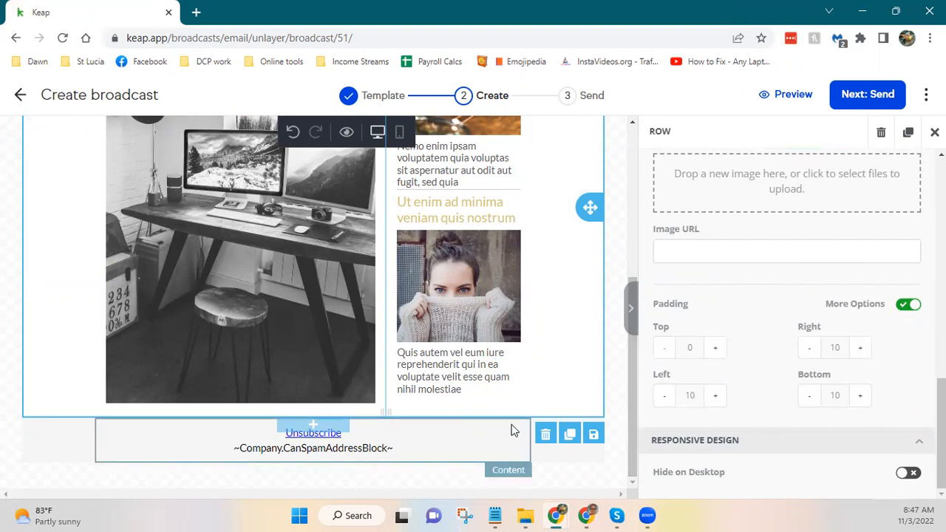
left_click(687, 346)
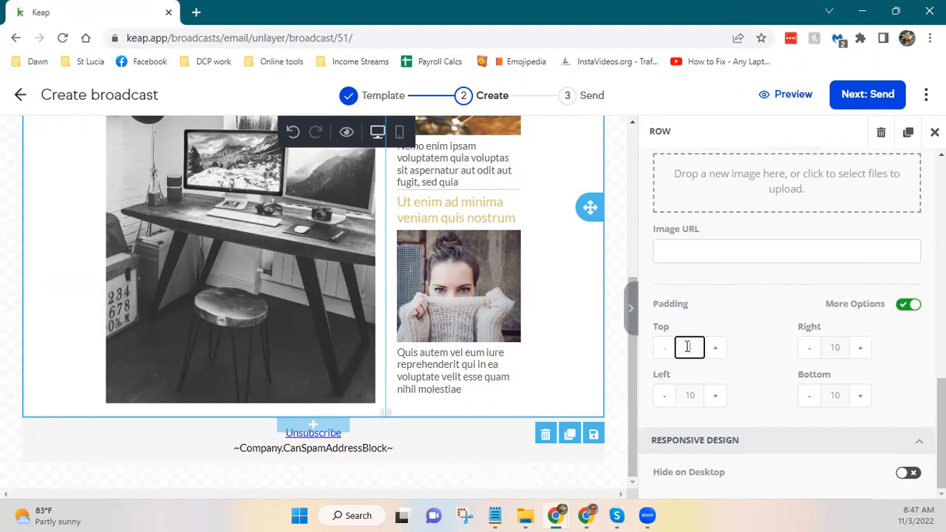
type("1")
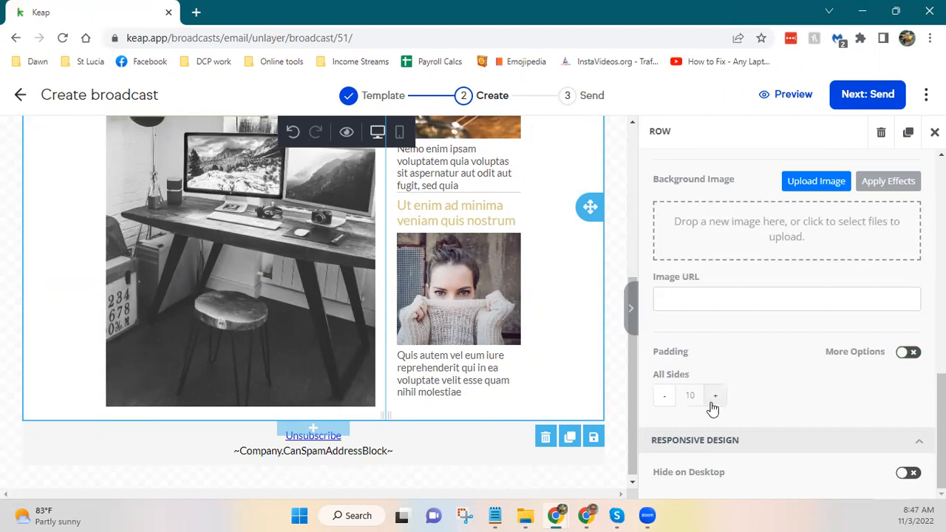
left_click(714, 395)
left_click(669, 397)
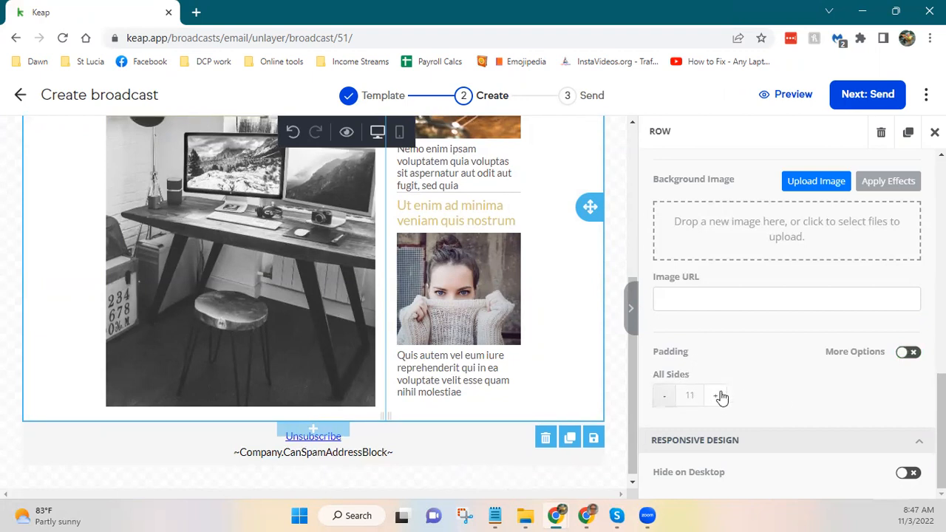
left_click(908, 352)
left_click(694, 395)
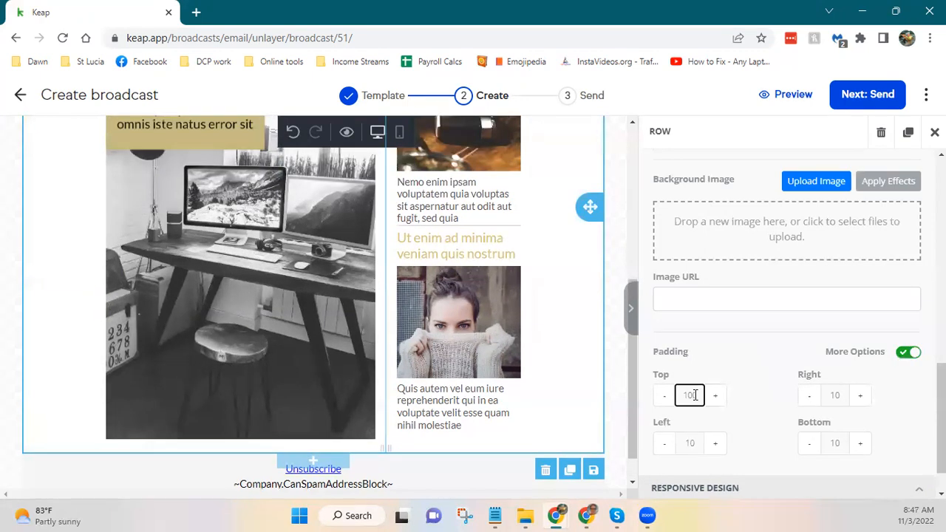
Restore the article row's padding to 10 on all sides and close the row's settings
scroll(630, 365, "up", 5)
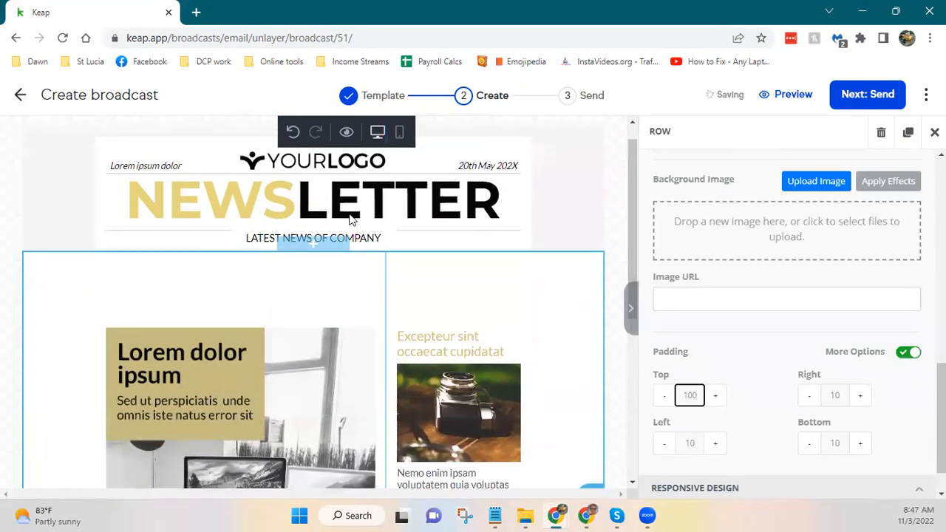
key("BackSpace")
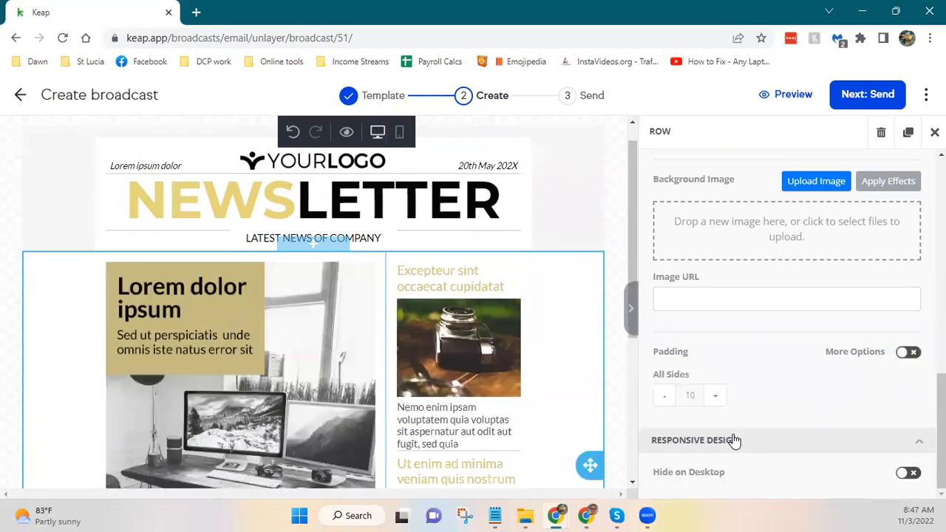
scroll(811, 385, "up", 8)
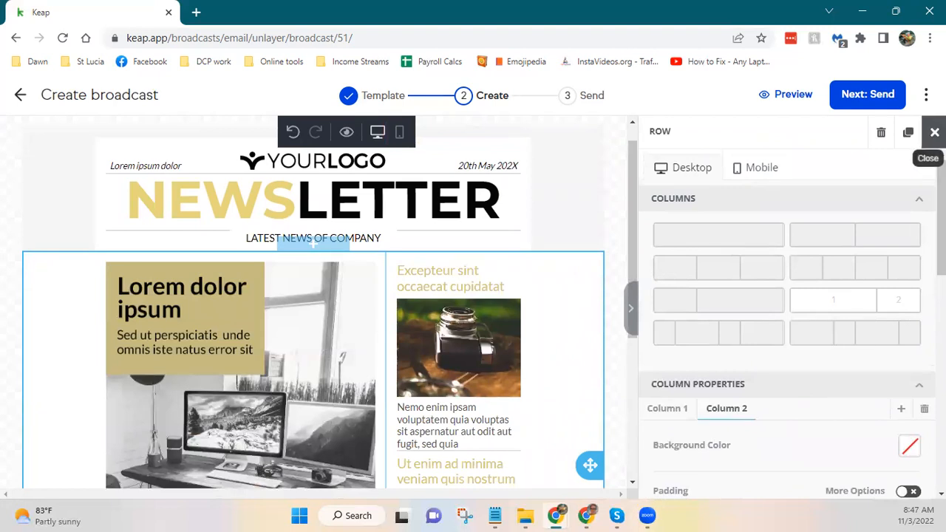
left_click(934, 133)
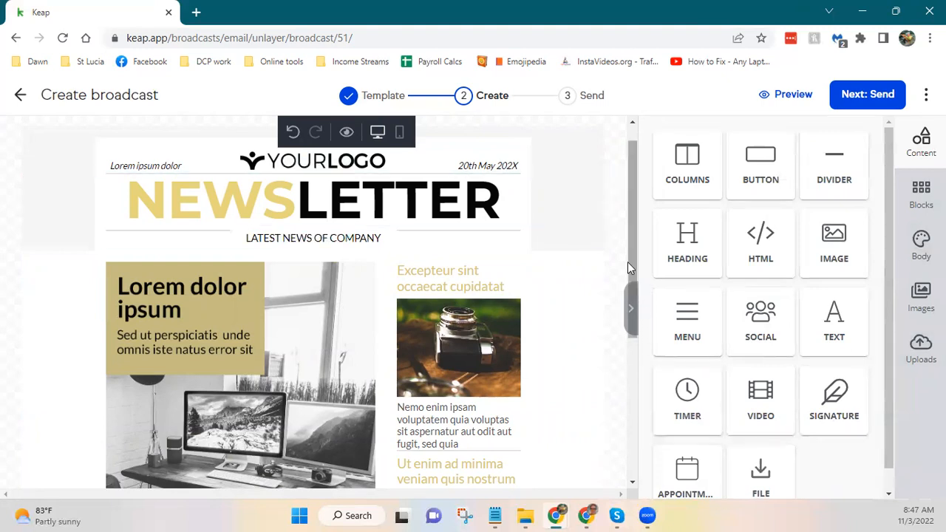
Insert a Social block between the two-column article section and the unsubscribe footer
left_click_drag(627, 261, 623, 294)
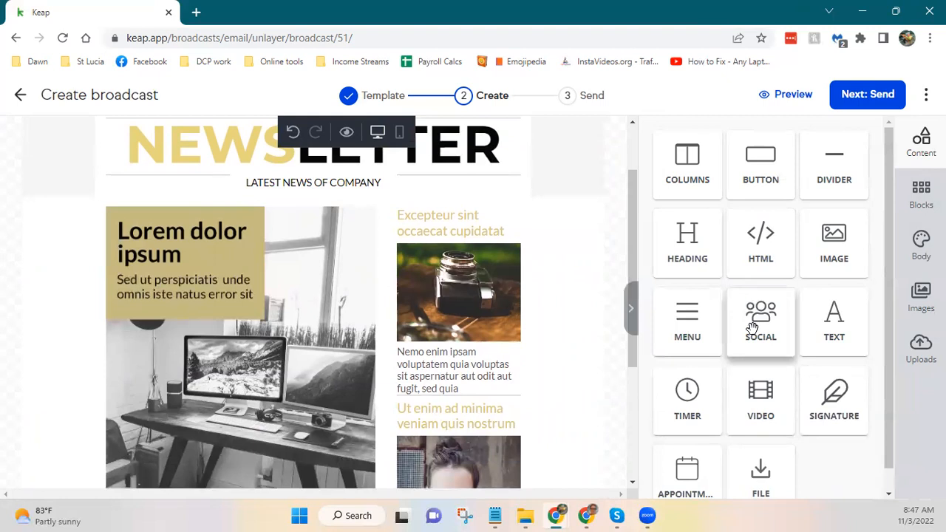
left_click_drag(629, 252, 628, 362)
left_click_drag(770, 316, 362, 419)
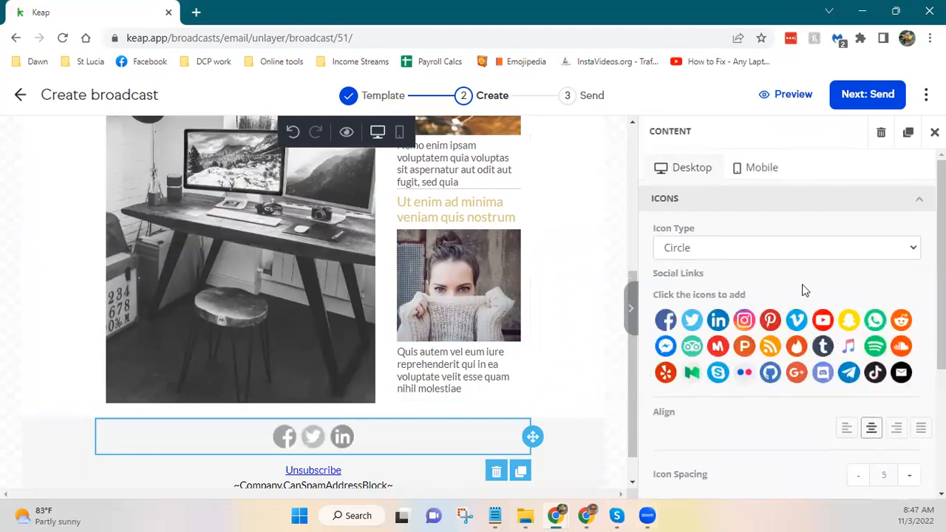
Try the Circle Black and Square icon types for the social icons, and return to Circle
left_click(695, 247)
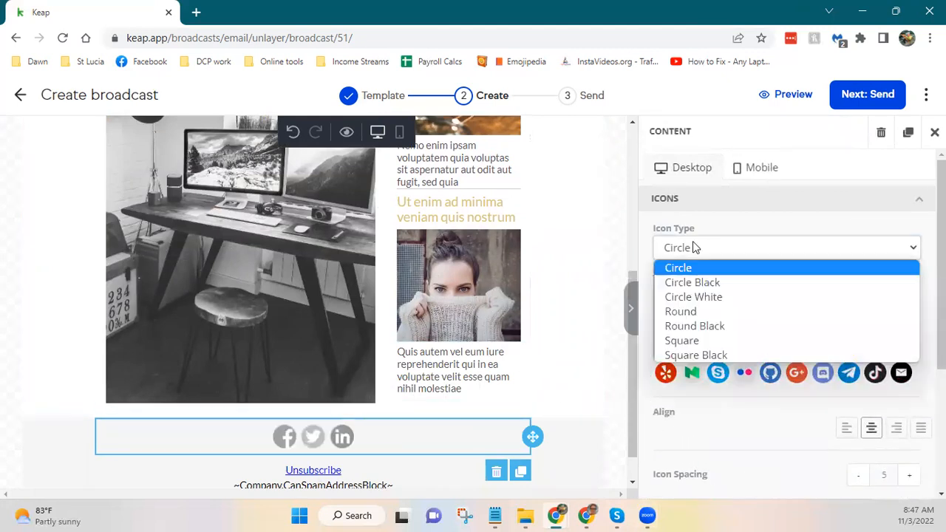
left_click(701, 282)
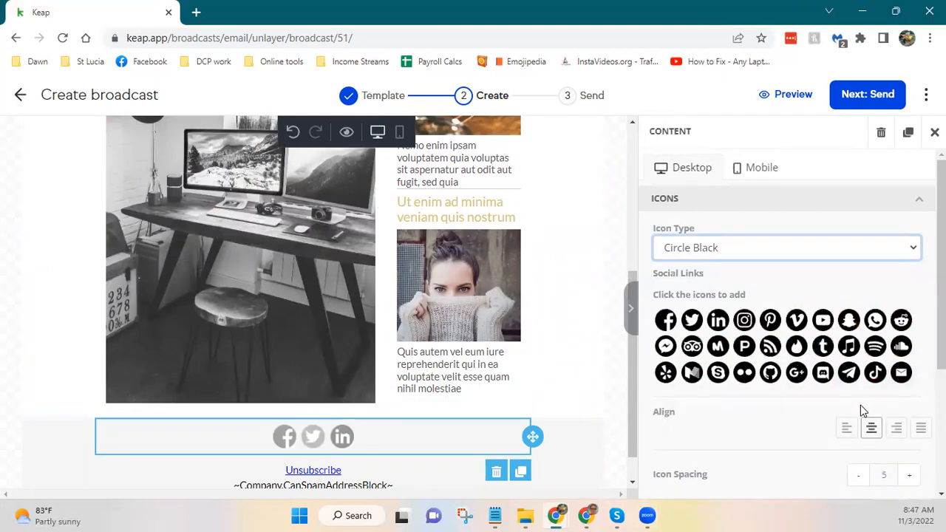
left_click(734, 249)
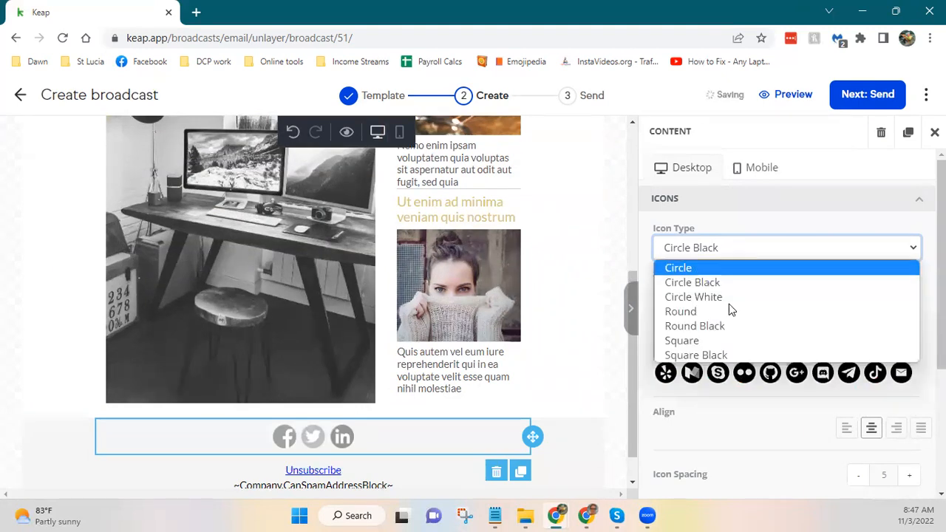
left_click(706, 339)
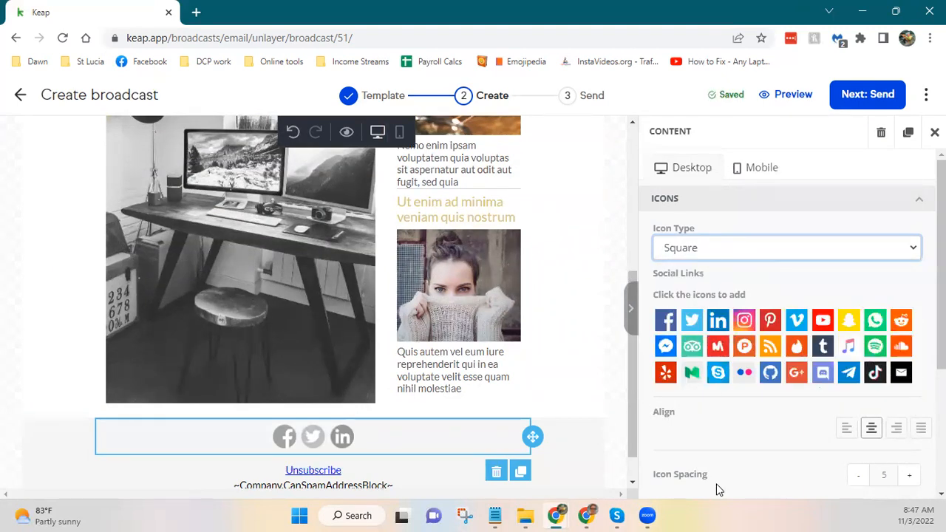
left_click(692, 247)
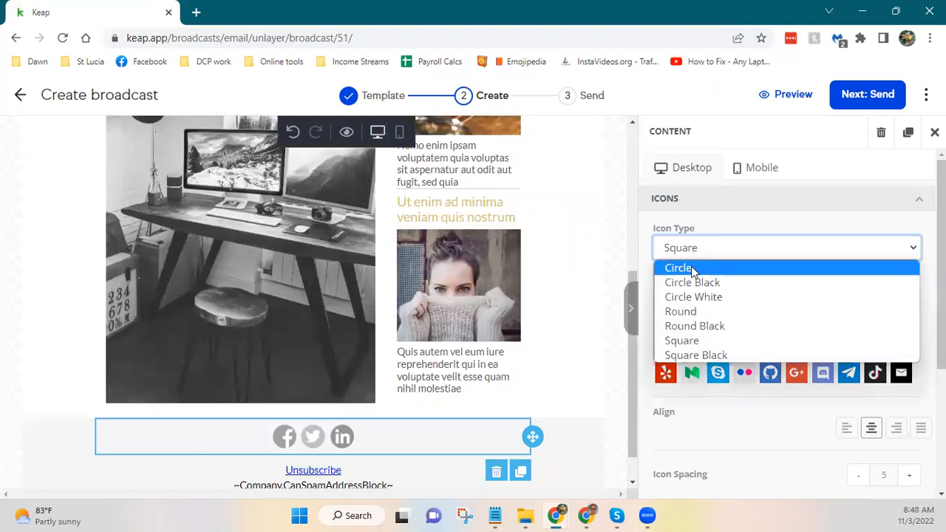
left_click(681, 268)
Add Facebook, Instagram and YouTube icons to the social block
scroll(777, 321, "down", 3)
scroll(777, 323, "up", 3)
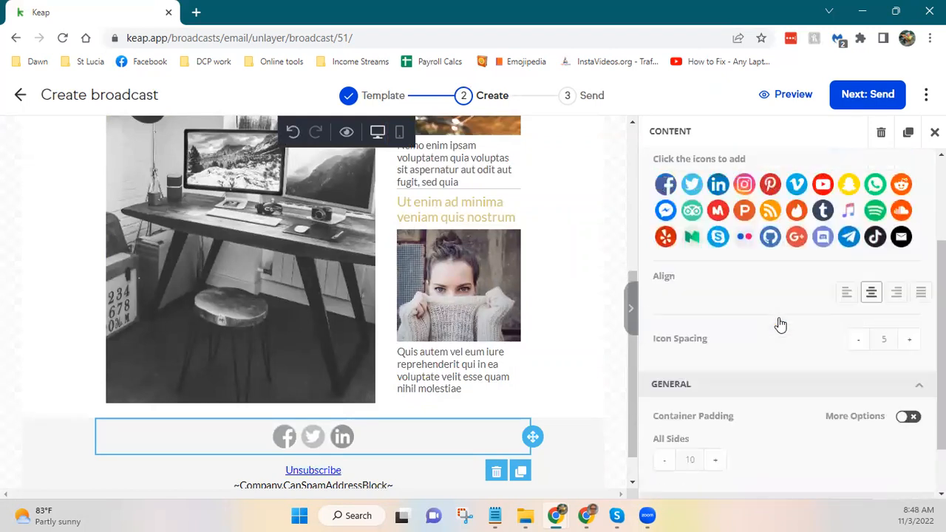
left_click(665, 319)
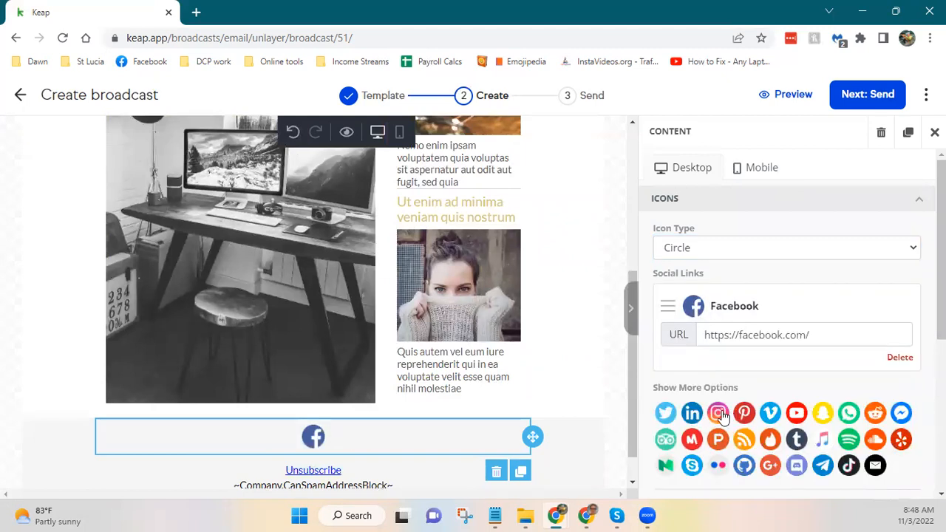
left_click(717, 413)
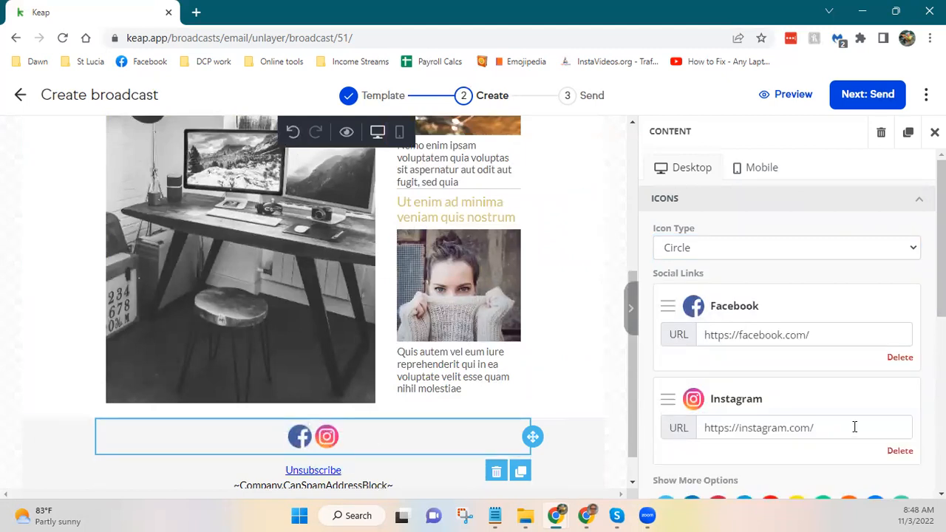
scroll(813, 399, "down", 2)
left_click(771, 362)
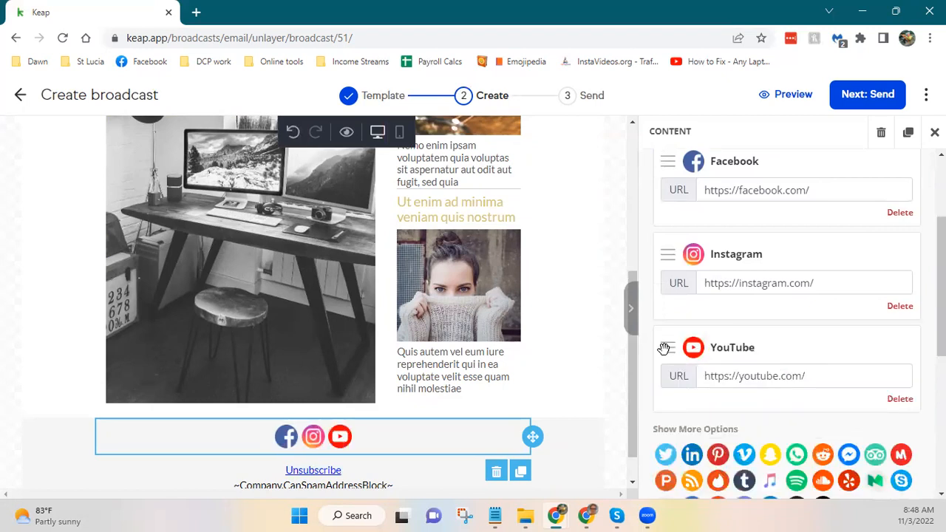
Examine the social links' reorder handles and the Instagram URL field, and close the social block's settings
left_click_drag(667, 345, 673, 398)
left_click_drag(827, 278, 701, 283)
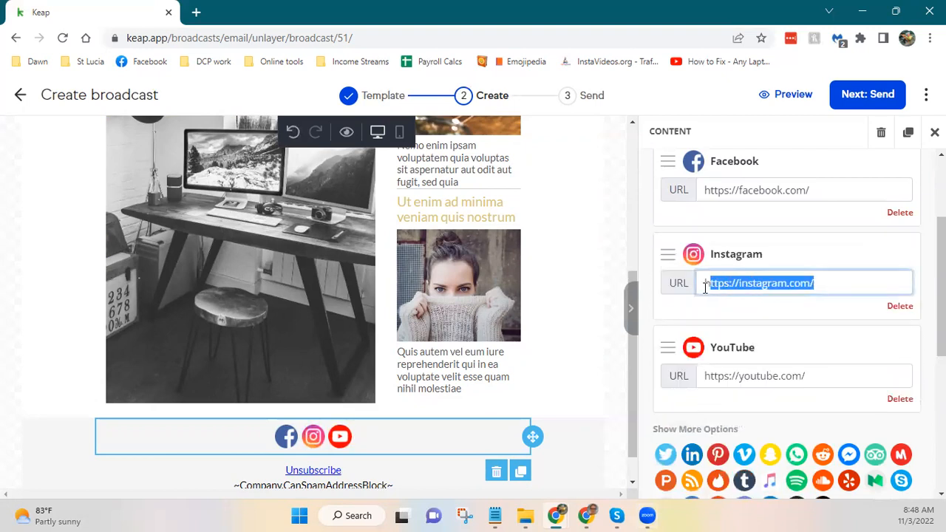
left_click(822, 281)
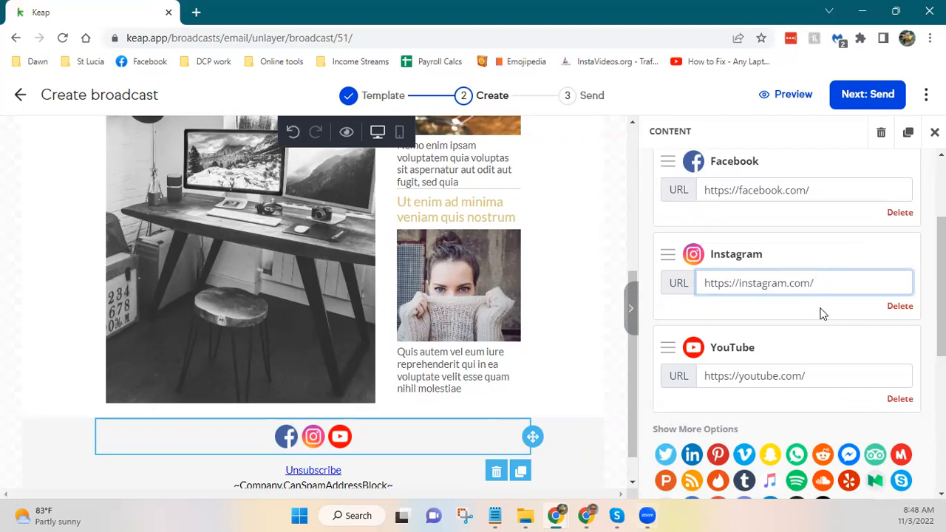
scroll(822, 314, "up", 3)
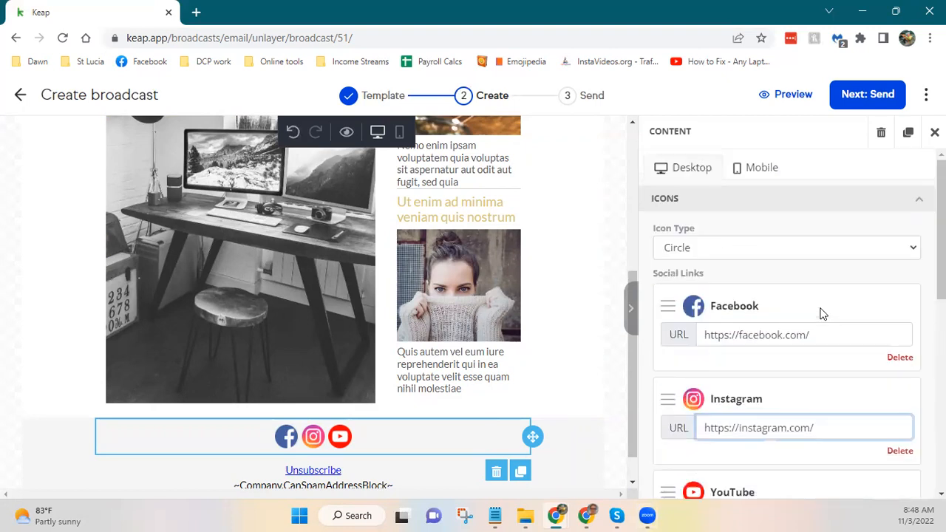
scroll(543, 289, "up", 4)
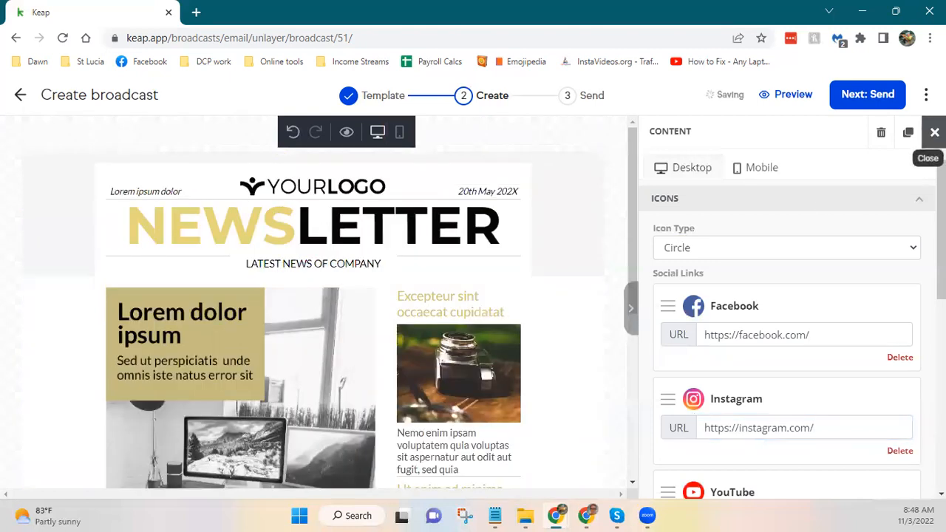
left_click(934, 133)
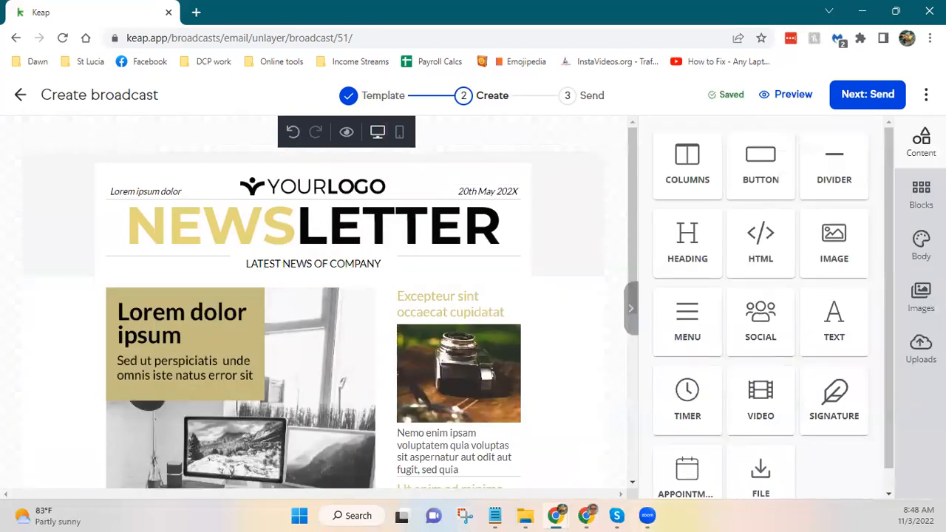
Set the email body's background color to white (FFFFFF)
left_click(920, 245)
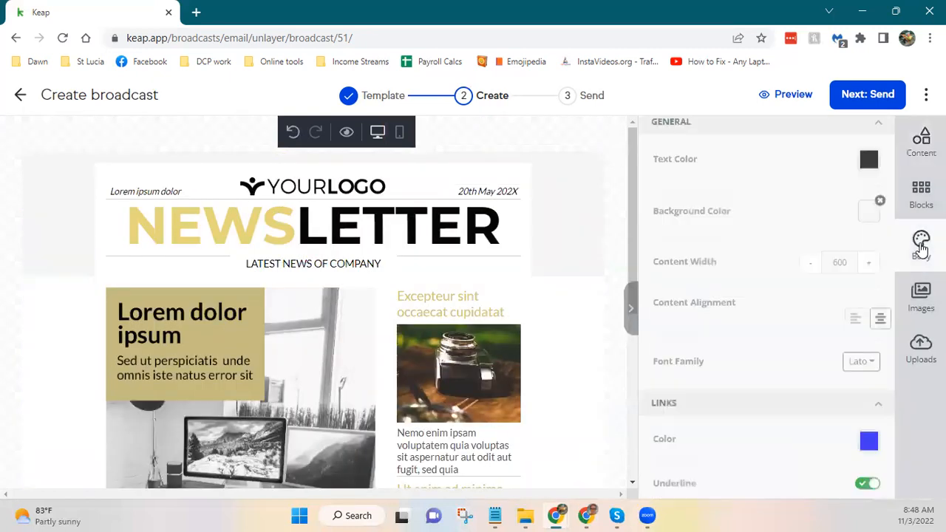
left_click(856, 221)
left_click(757, 411)
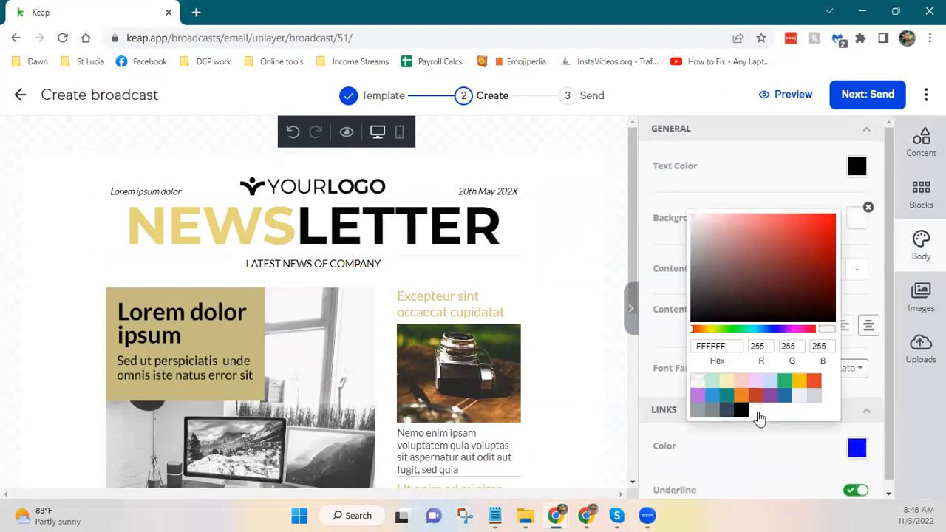
left_click(803, 467)
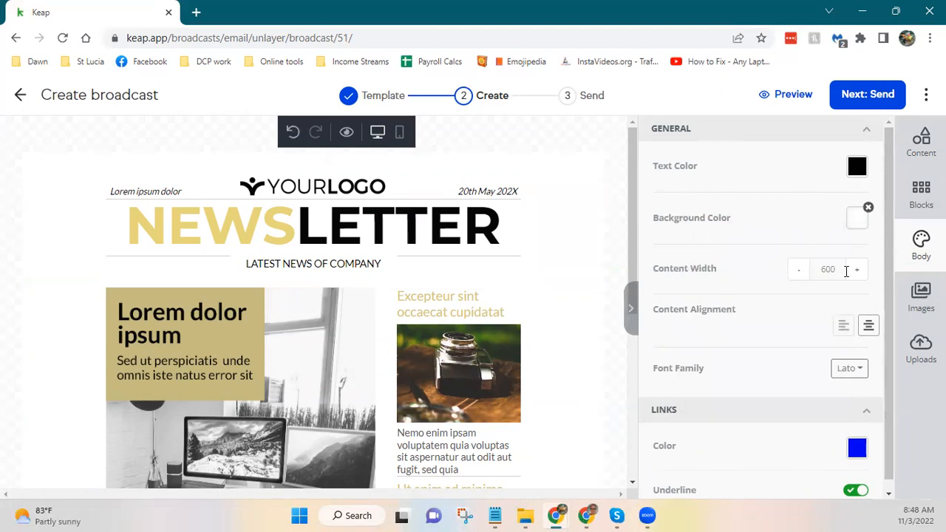
Try left content alignment for the email body, and return it to centered
left_click(844, 327)
left_click(871, 328)
scroll(791, 399, "down", 1)
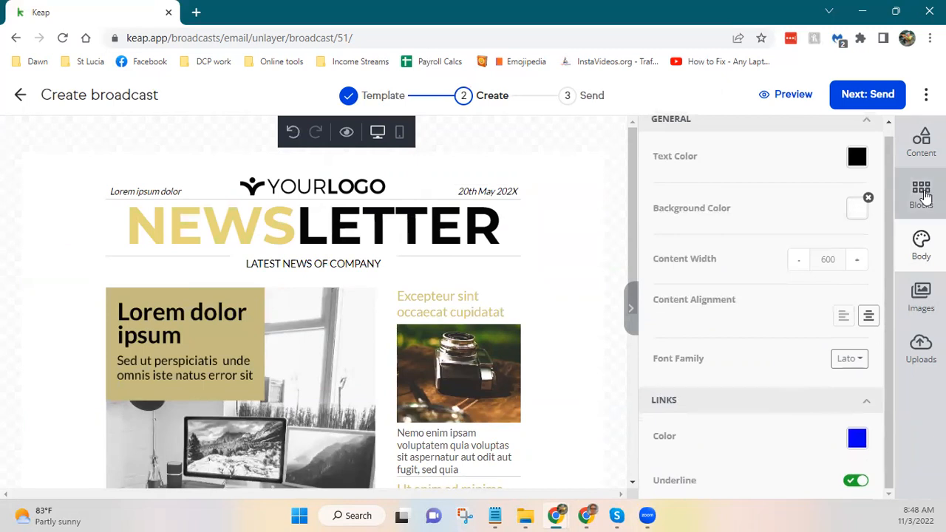
Replace the camera picture in the narrow article column with the stock photo of the bearded man in a hat
left_click(919, 299)
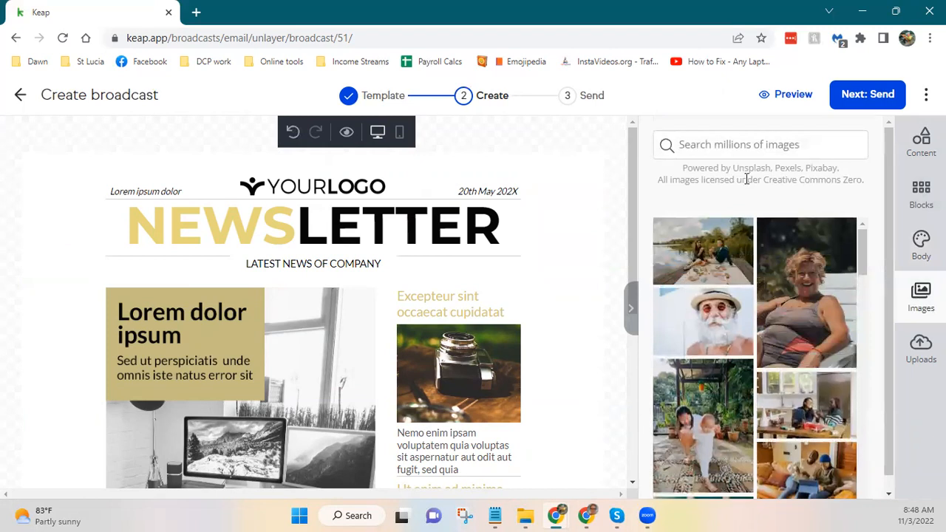
scroll(691, 332, "down", 1)
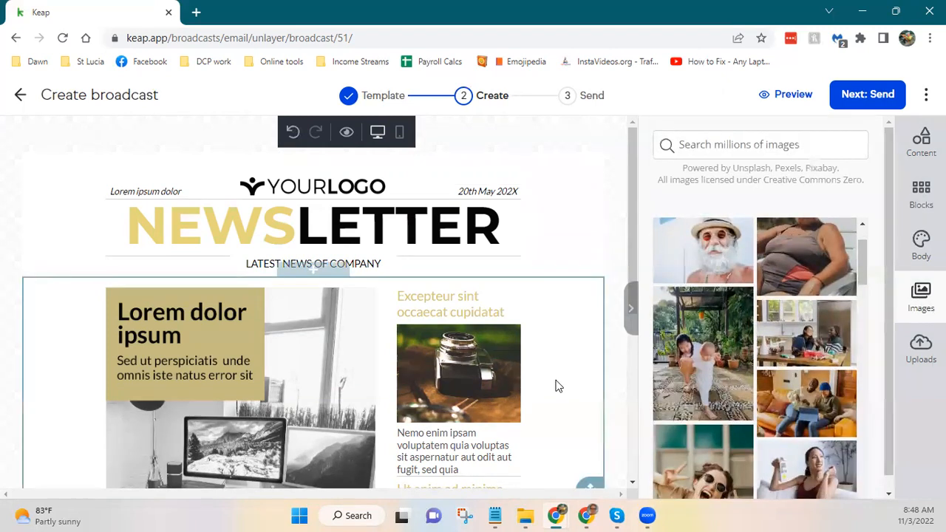
scroll(707, 318, "up", 1)
left_click_drag(707, 309, 473, 372)
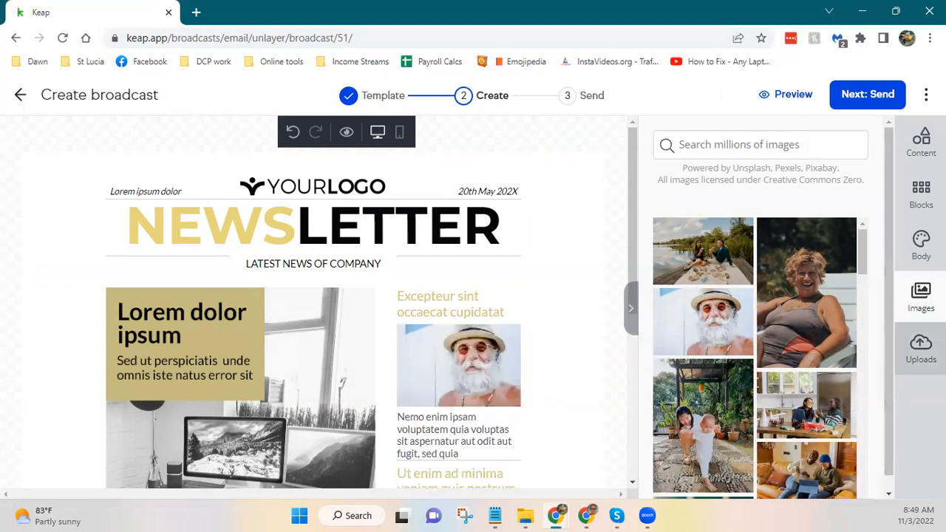
Browse the library of uploaded images and review the available content blocks
left_click(921, 348)
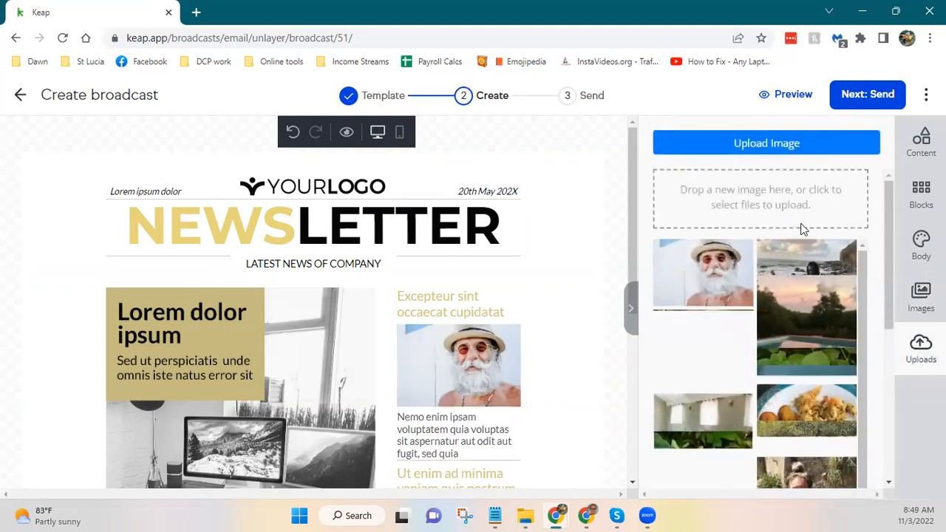
scroll(790, 340, "down", 10)
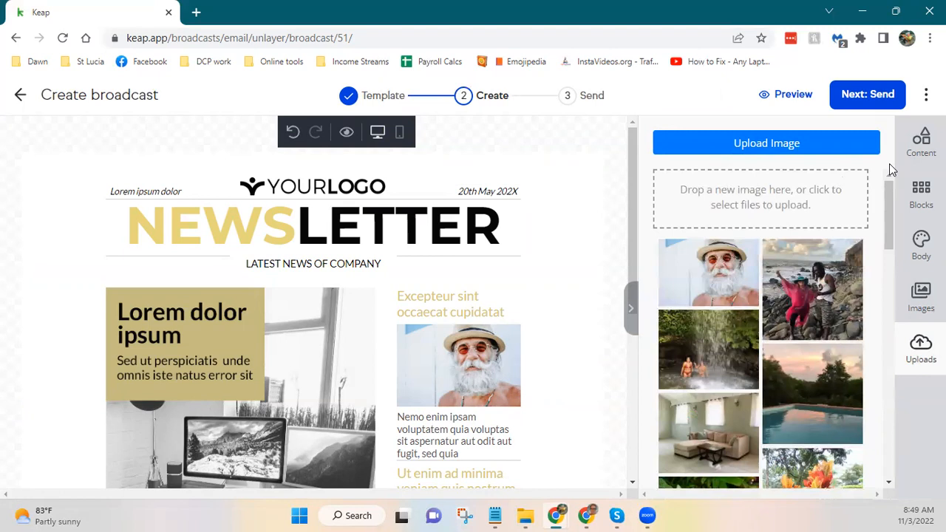
left_click(921, 141)
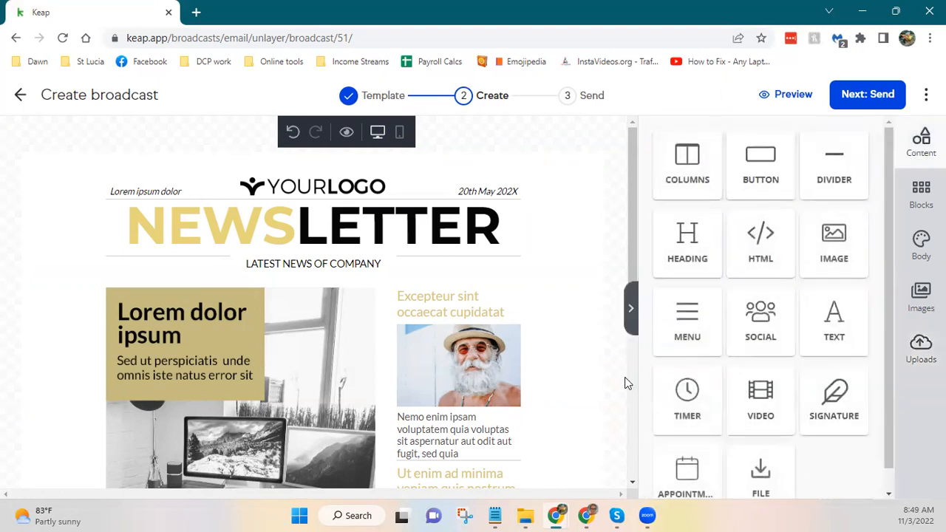
scroll(834, 476, "down", 1)
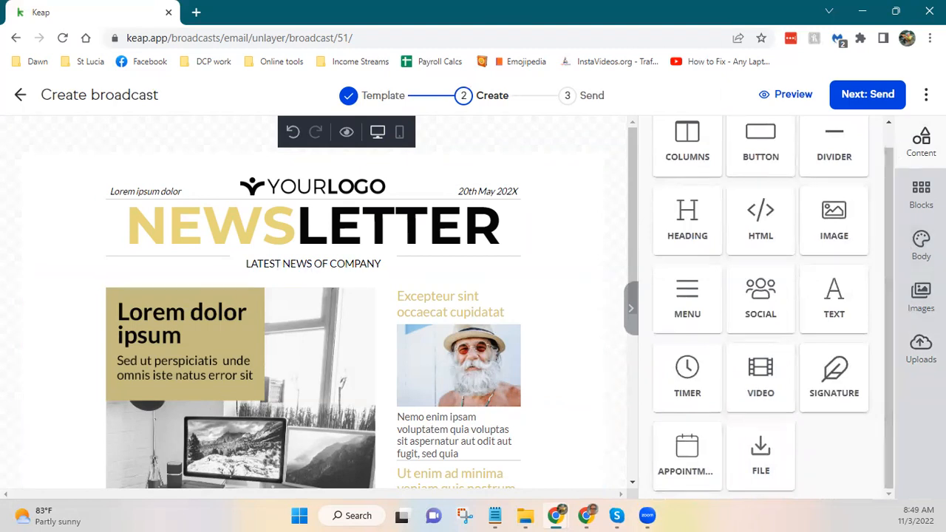
Check the broadcast's additional options and preview the email in desktop and mobile views
left_click(925, 96)
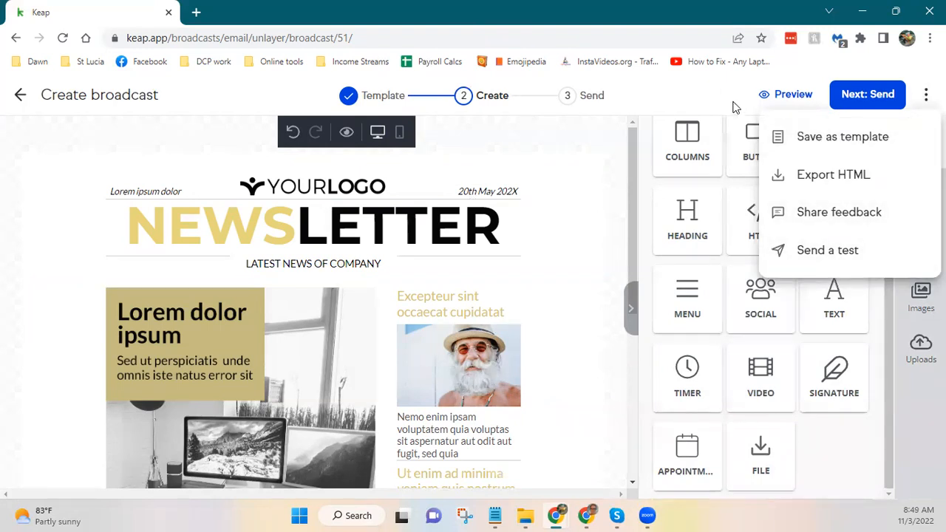
left_click(775, 96)
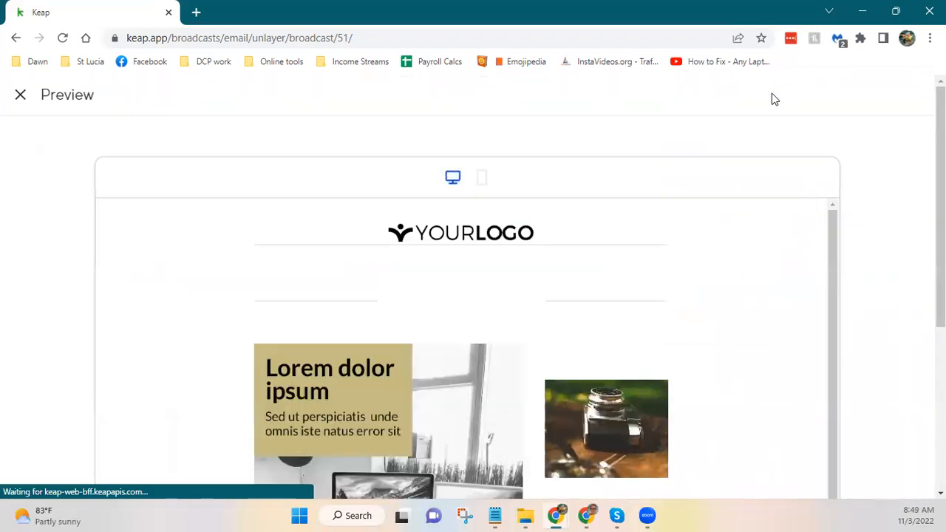
scroll(728, 325, "down", 1)
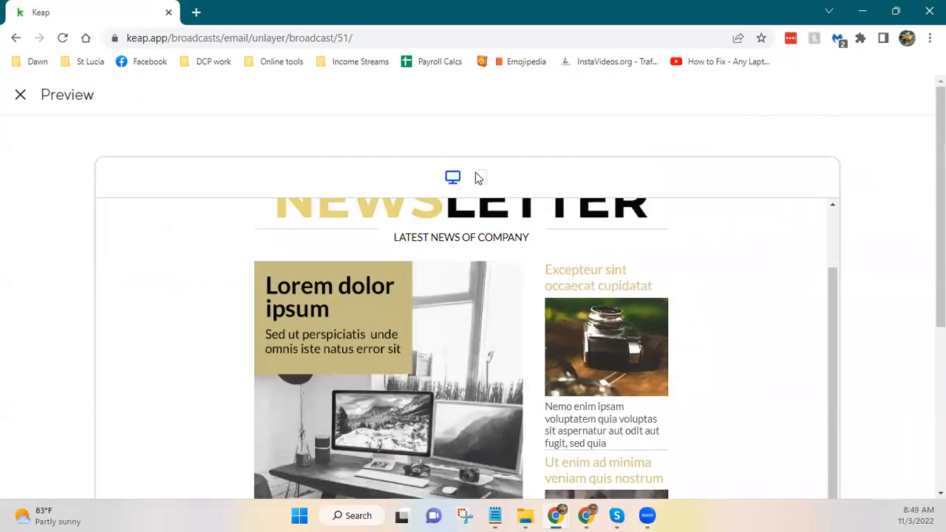
left_click(482, 179)
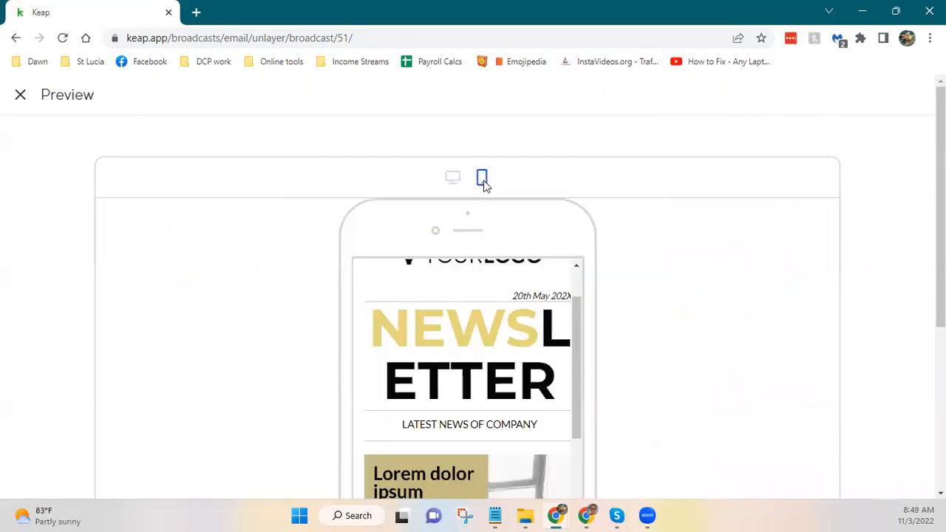
Look through the newsletter in the mobile preview, and return to the editor
scroll(566, 360, "down", 7)
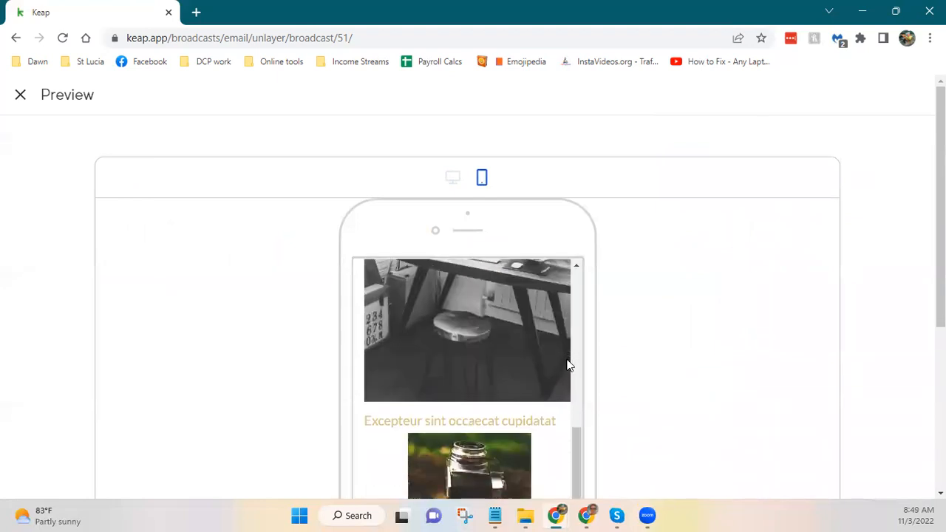
scroll(567, 360, "up", 7)
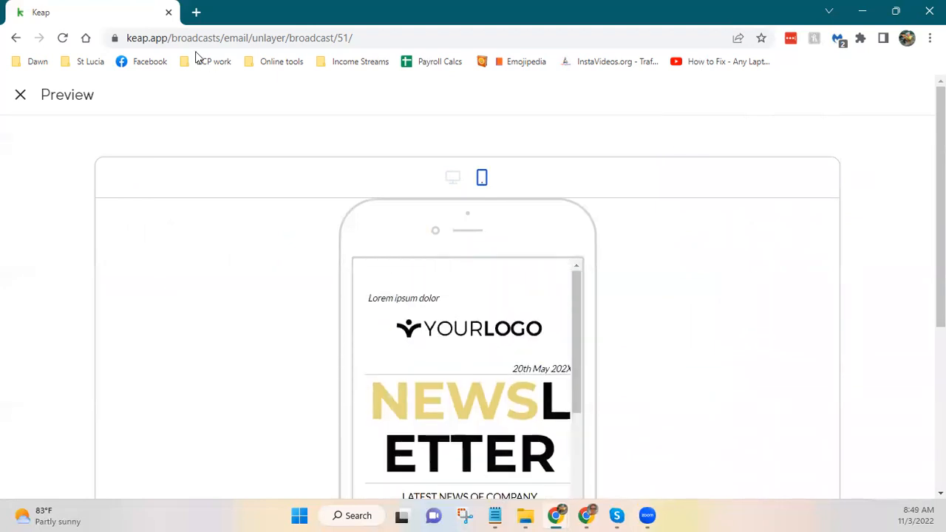
left_click(20, 98)
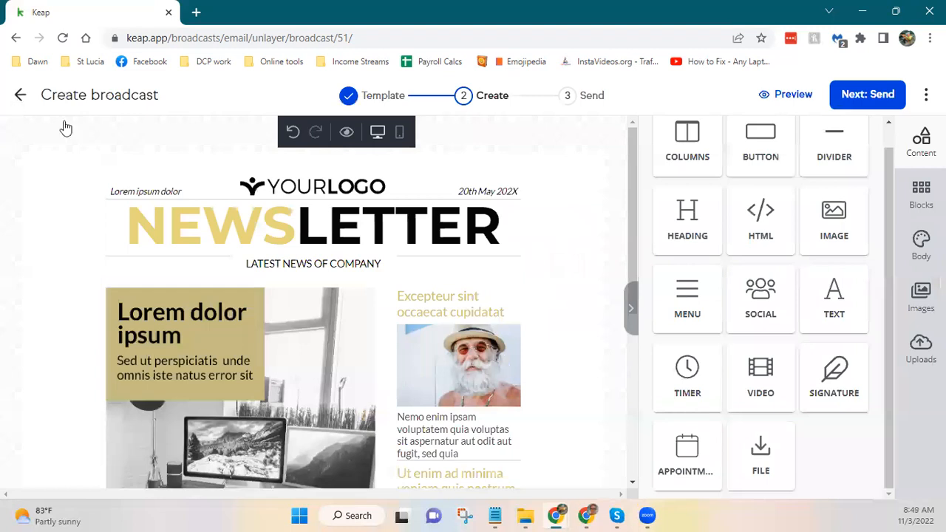
Switch the editor to the mobile layout and try a 48px font size for the NEWSLETTER heading
left_click(575, 326)
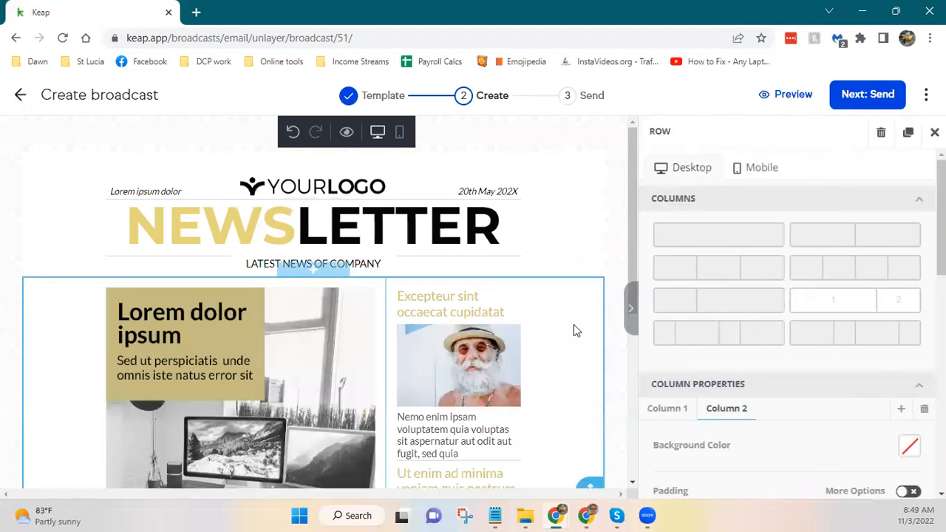
left_click(760, 168)
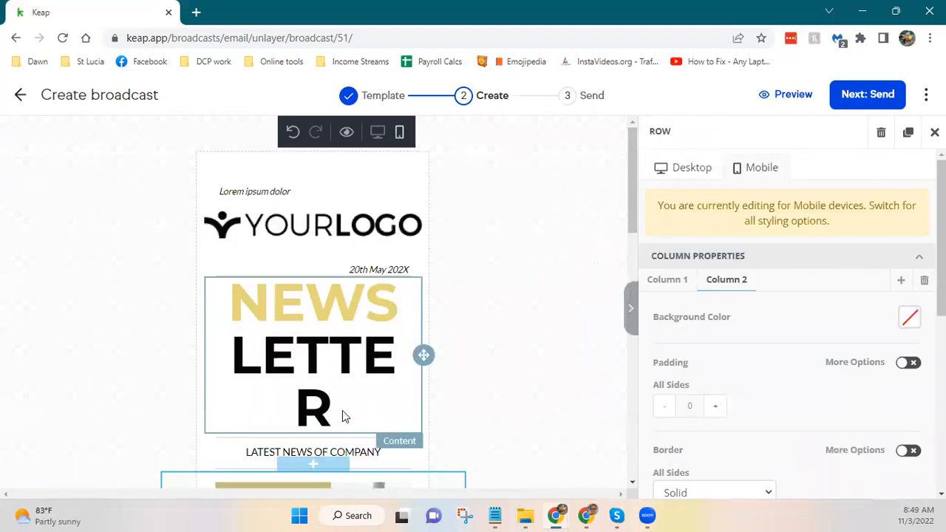
left_click(295, 356)
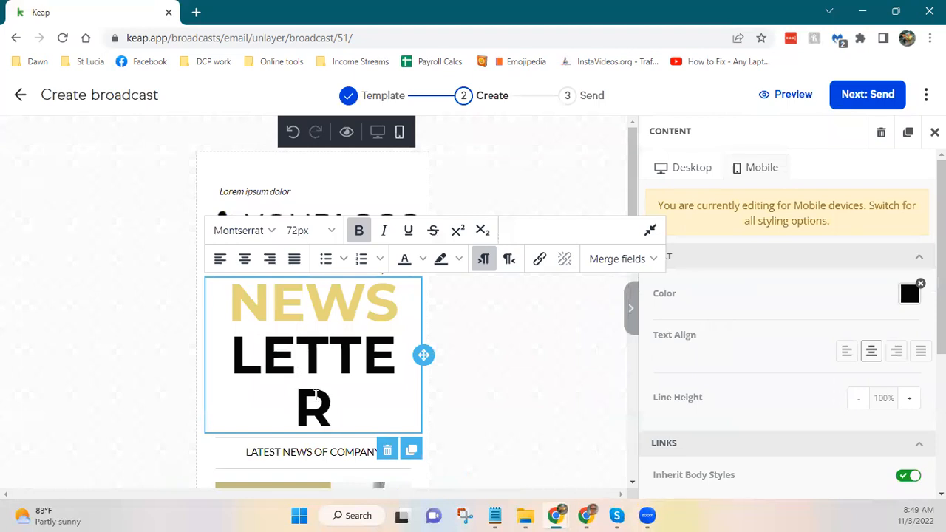
left_click_drag(338, 412, 228, 309)
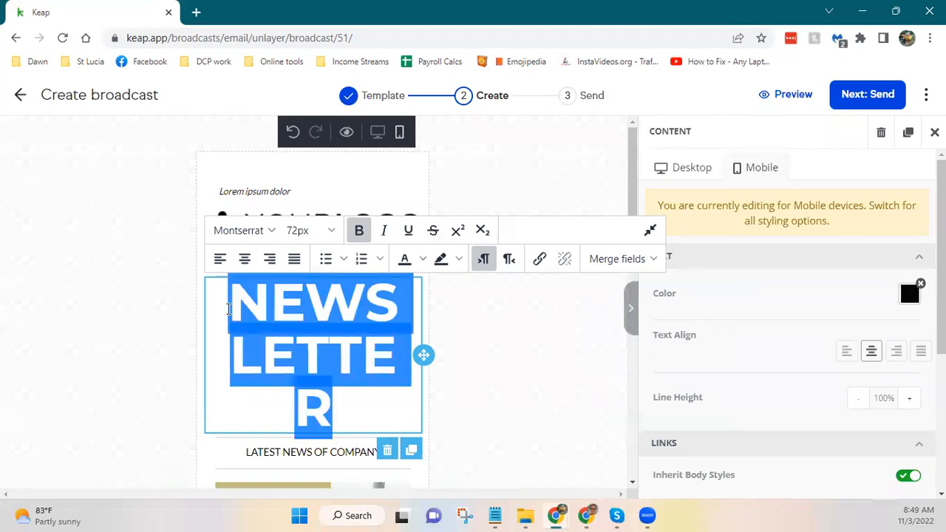
left_click(332, 230)
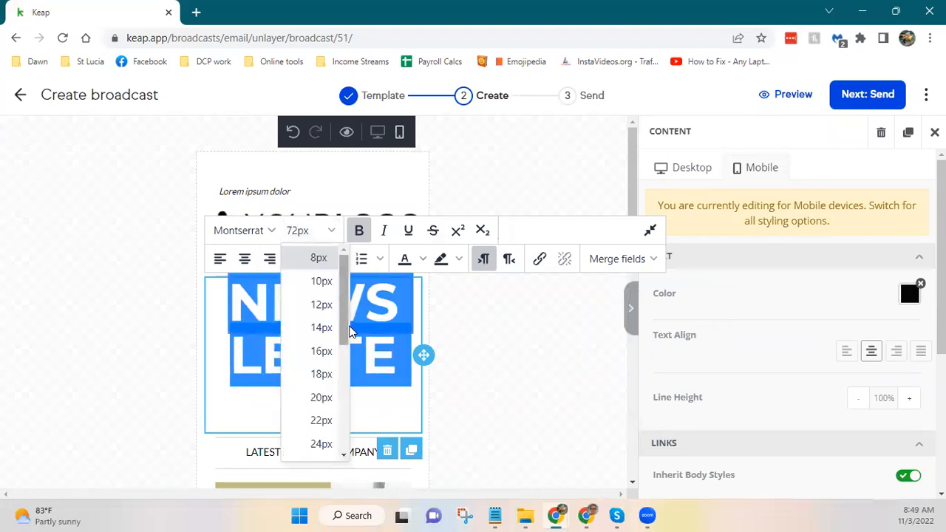
left_click_drag(351, 331, 348, 452)
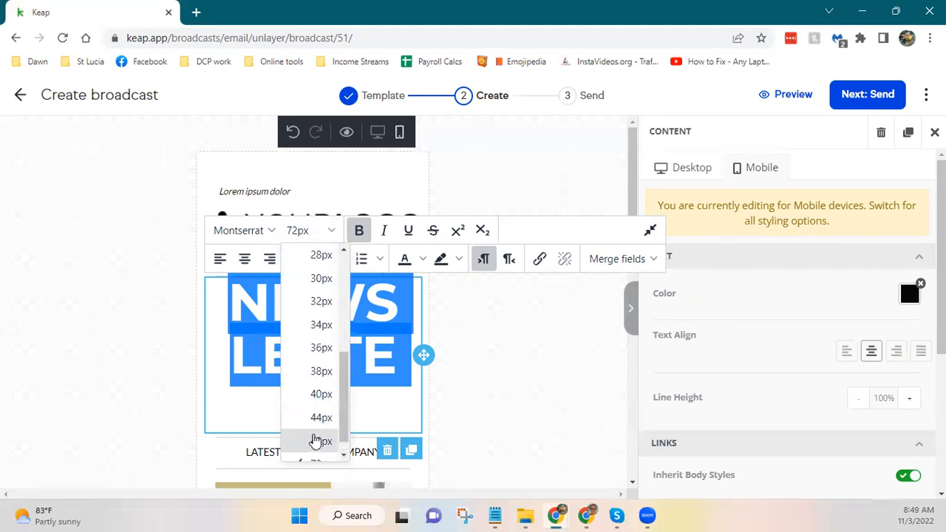
left_click(317, 442)
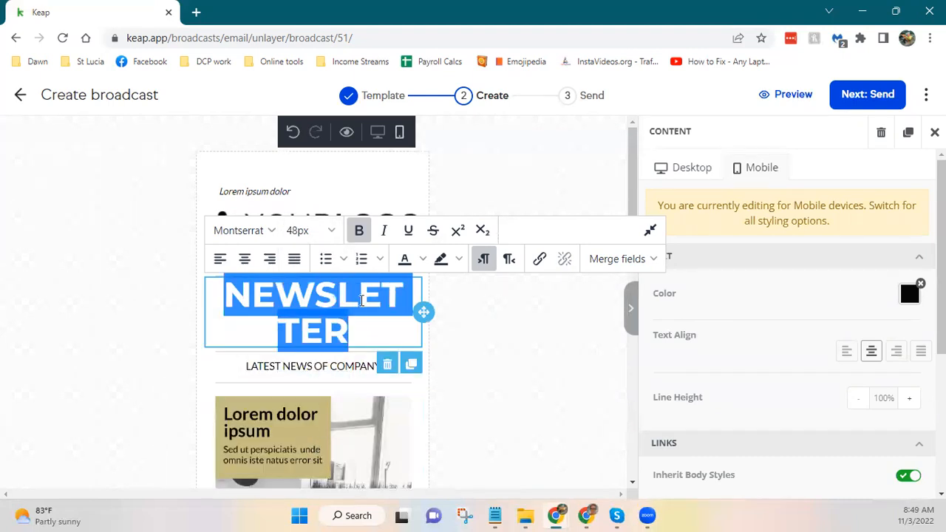
Set the NEWSLETTER heading back to 72px and return the editor to the desktop layout
left_click(331, 230)
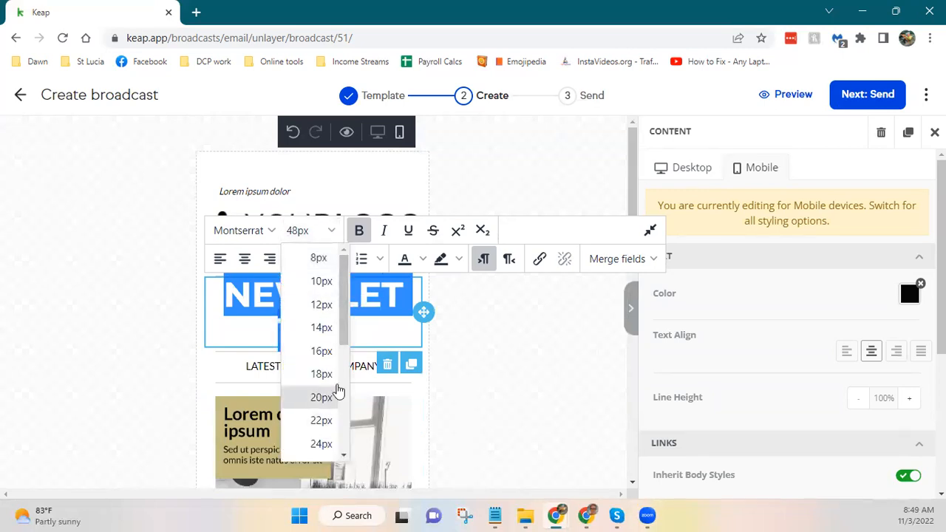
scroll(332, 388, "down", 3)
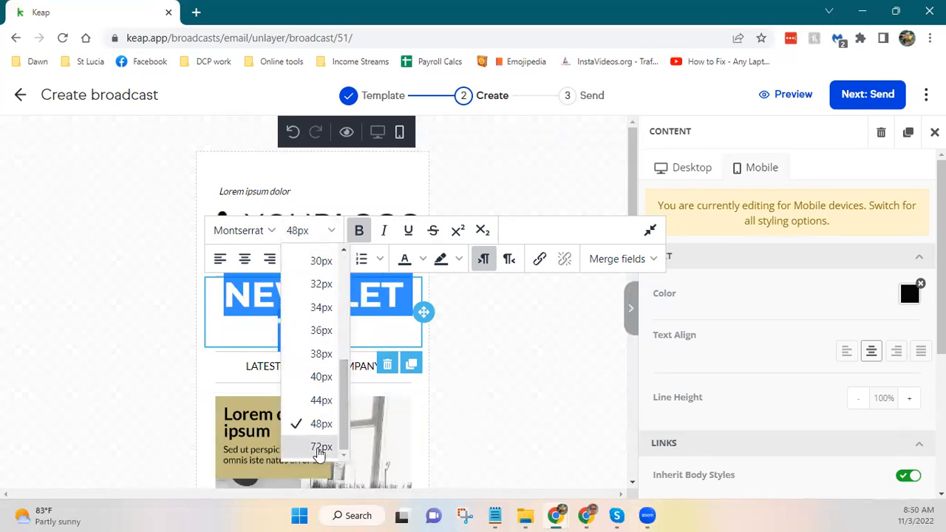
left_click(318, 448)
left_click(536, 415)
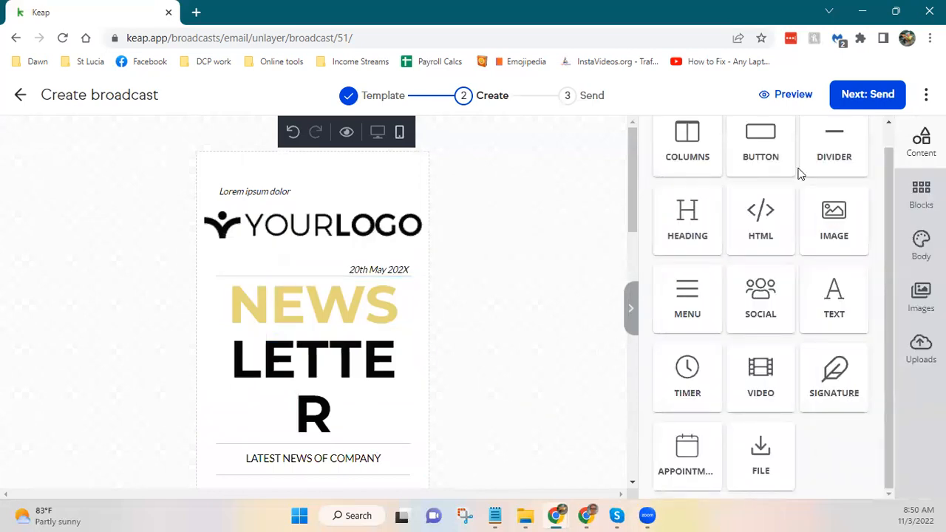
left_click(379, 133)
left_click_drag(634, 232, 640, 180)
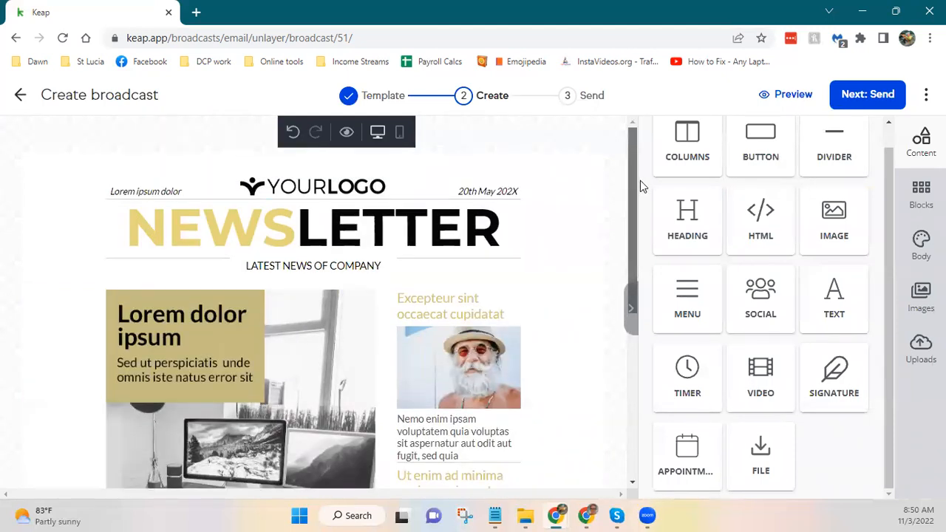
Proceed to the broadcast's send details and choose the last listed team member as the sender
left_click(860, 102)
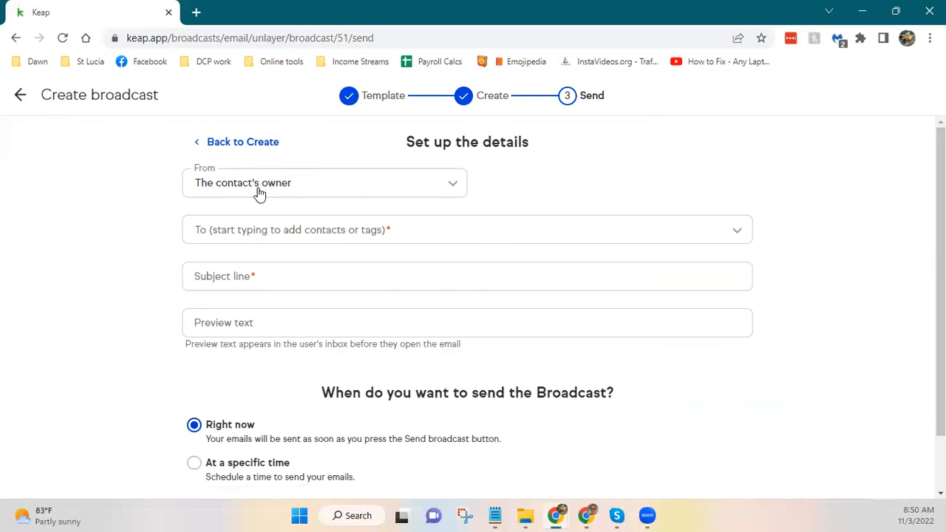
left_click(454, 187)
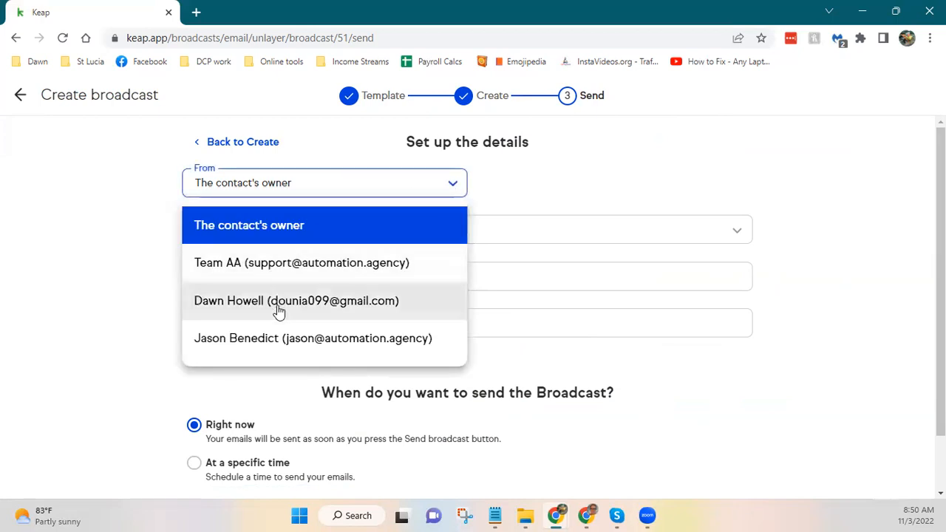
left_click(283, 340)
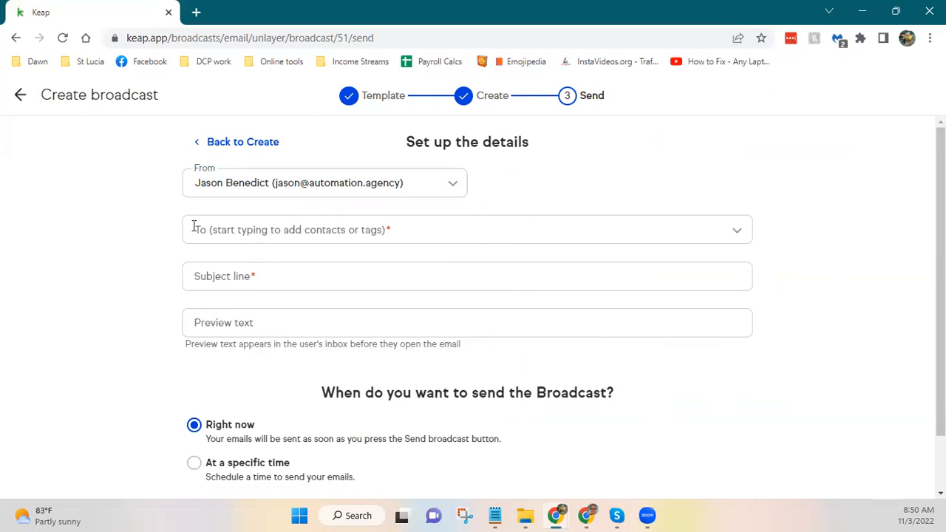
Add the Clients list as the broadcast's recipients
left_click(737, 230)
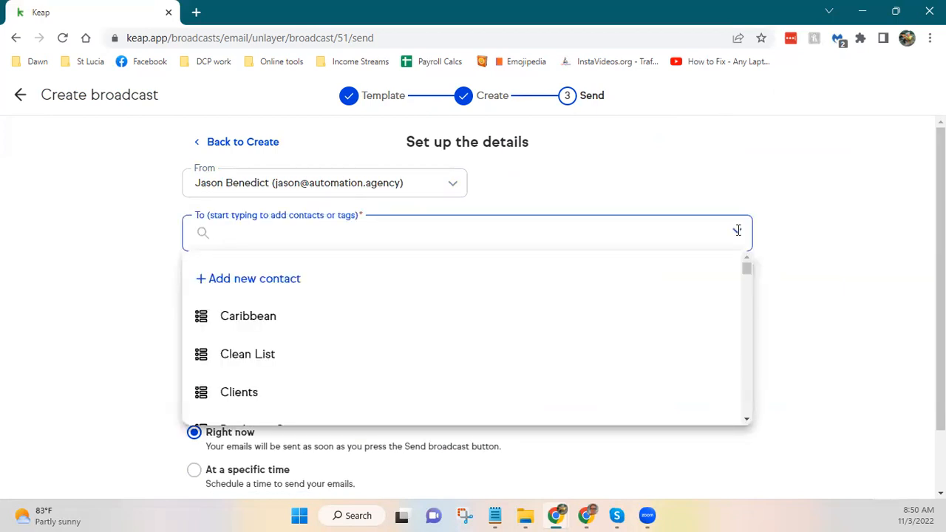
scroll(709, 328, "down", 1)
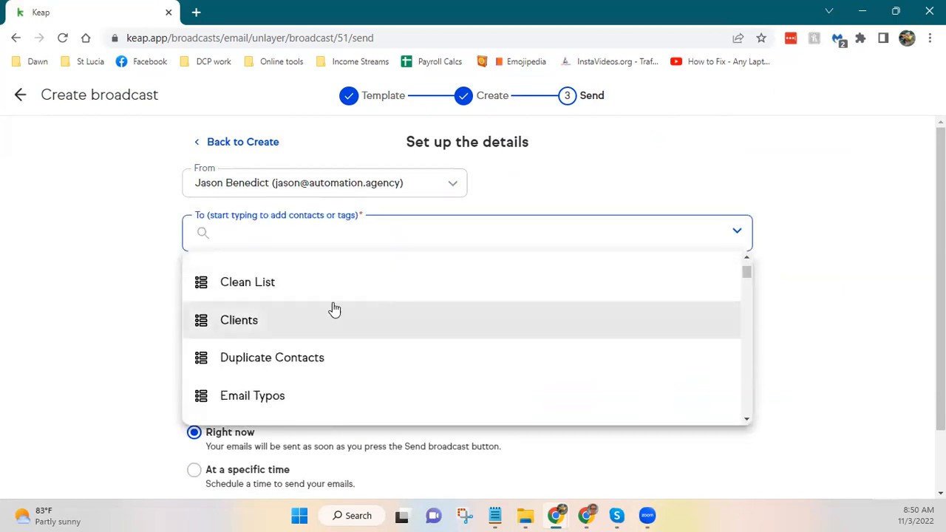
left_click(260, 327)
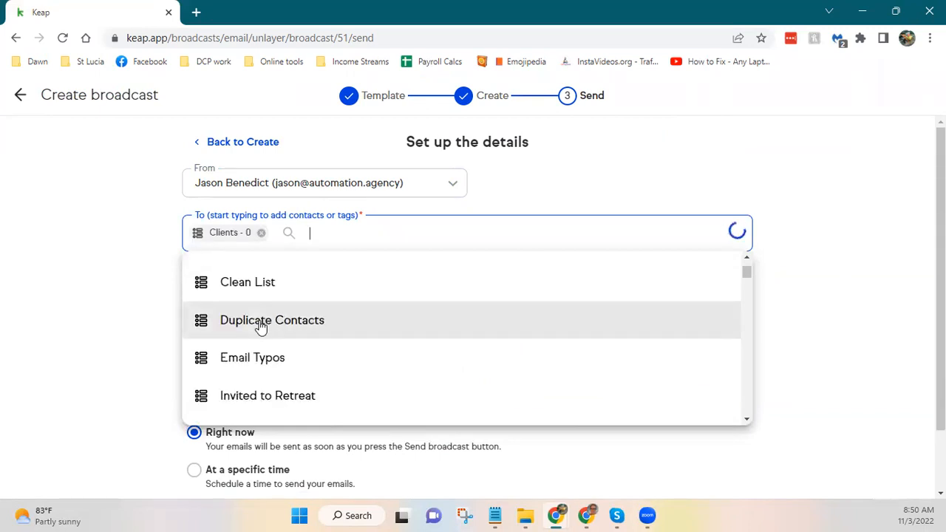
left_click(157, 312)
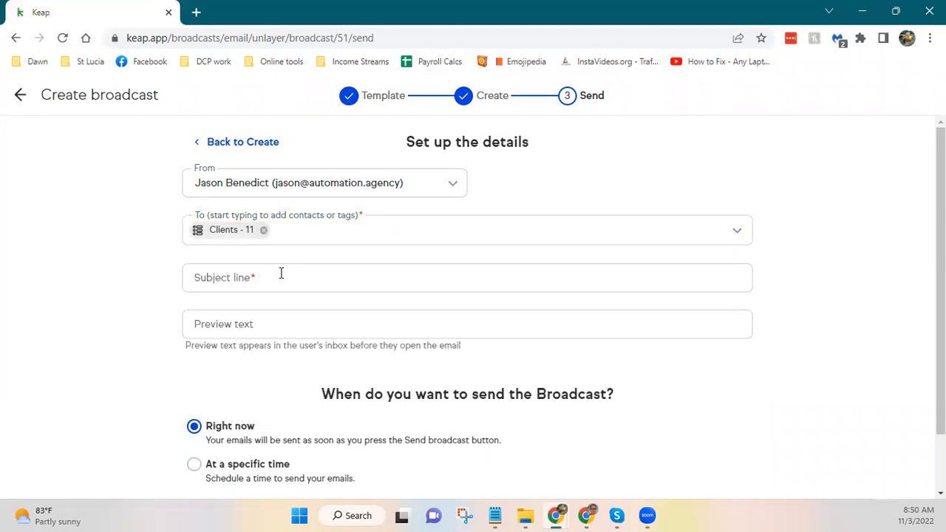
Set the subject line to the contact's first name merge field followed by "here's what's going on in November!"
scroll(812, 347, "down", 1)
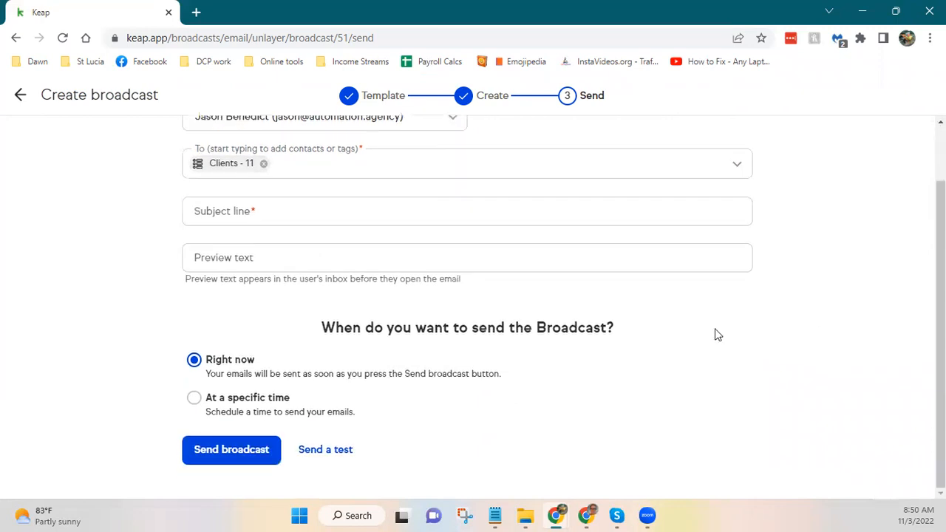
left_click(354, 214)
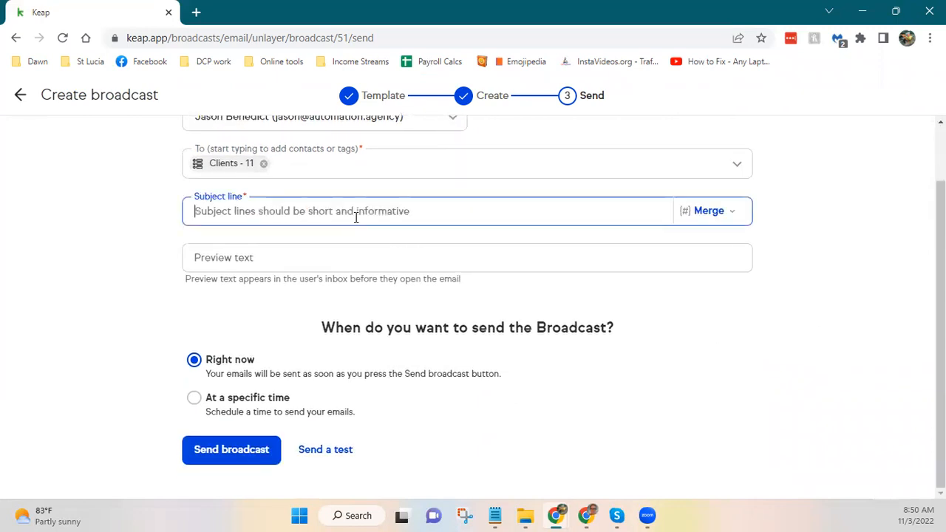
left_click(715, 215)
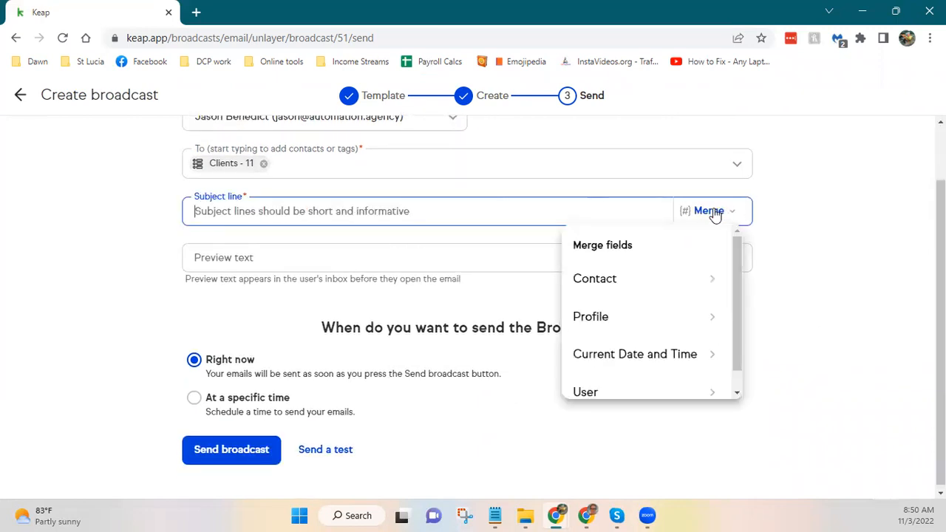
left_click(607, 282)
left_click(612, 289)
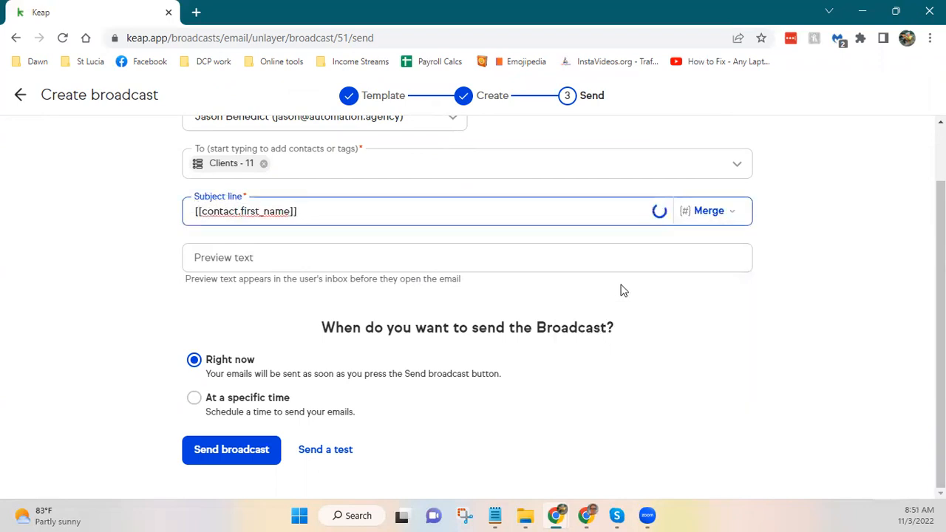
type("here's what's going")
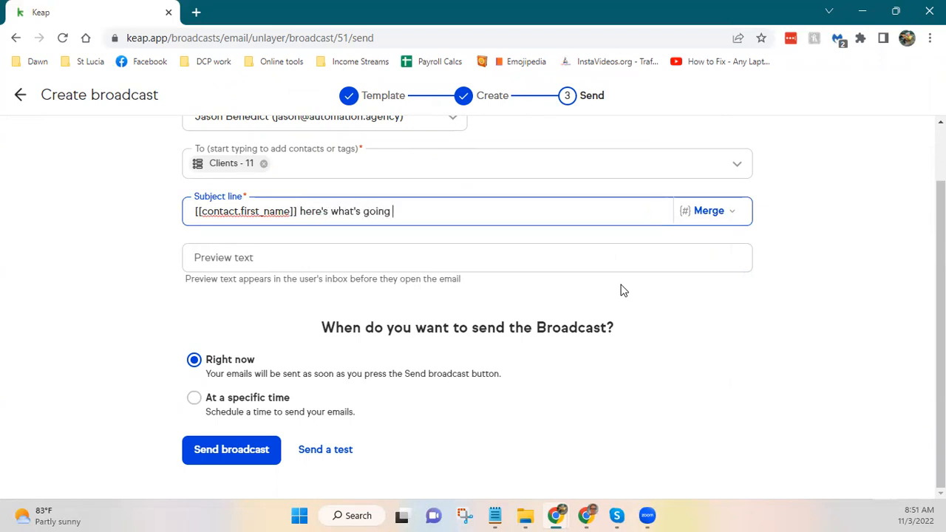
key("BackSpace")
key("BackSpace")
type("on in November!")
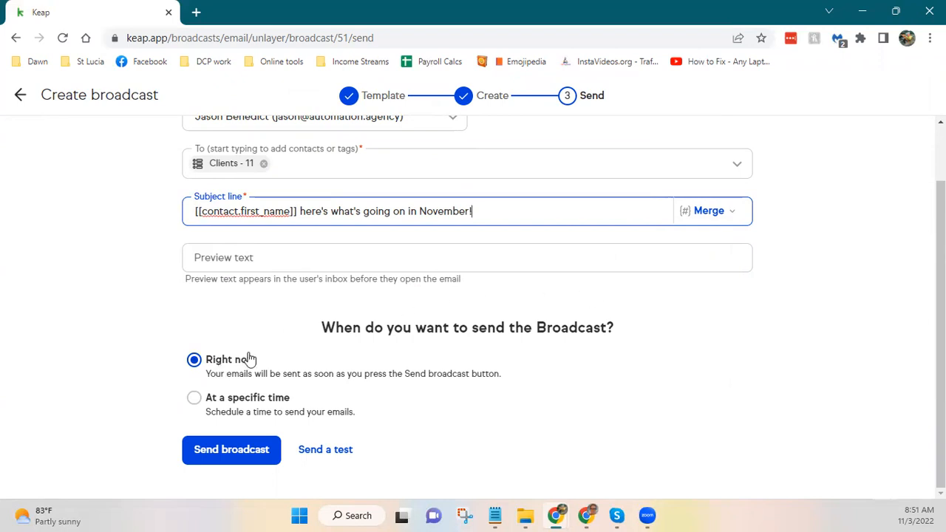
Set the broadcast to send at a specific time, and review the scheduling options and entered details
left_click(197, 398)
left_click(287, 395)
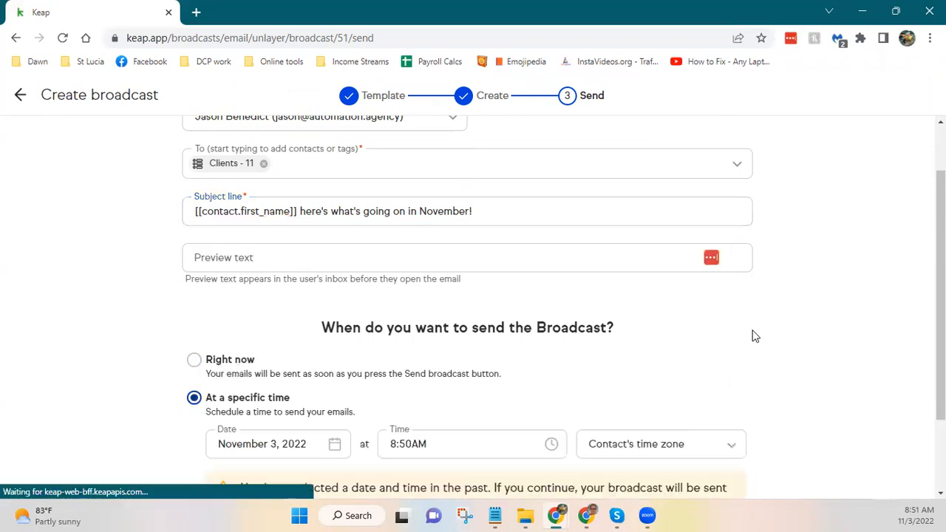
scroll(762, 326, "down", 2)
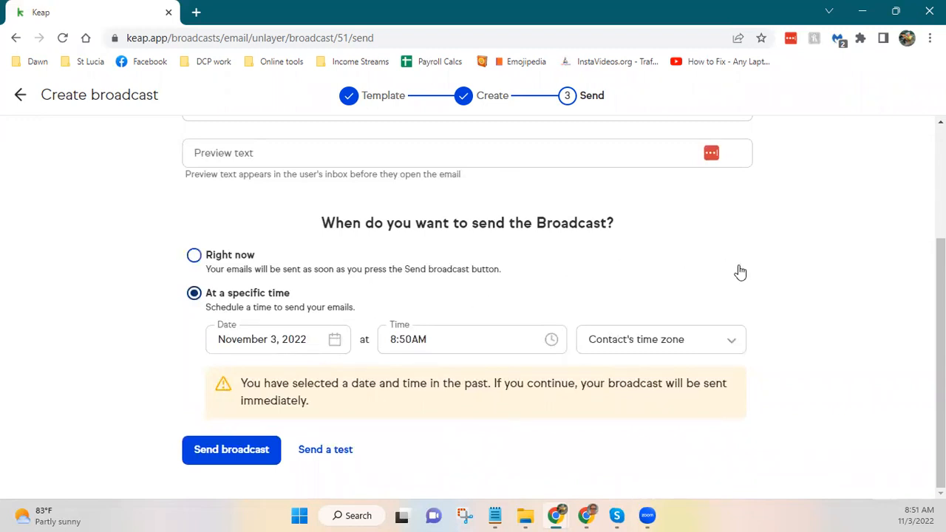
scroll(879, 292, "up", 3)
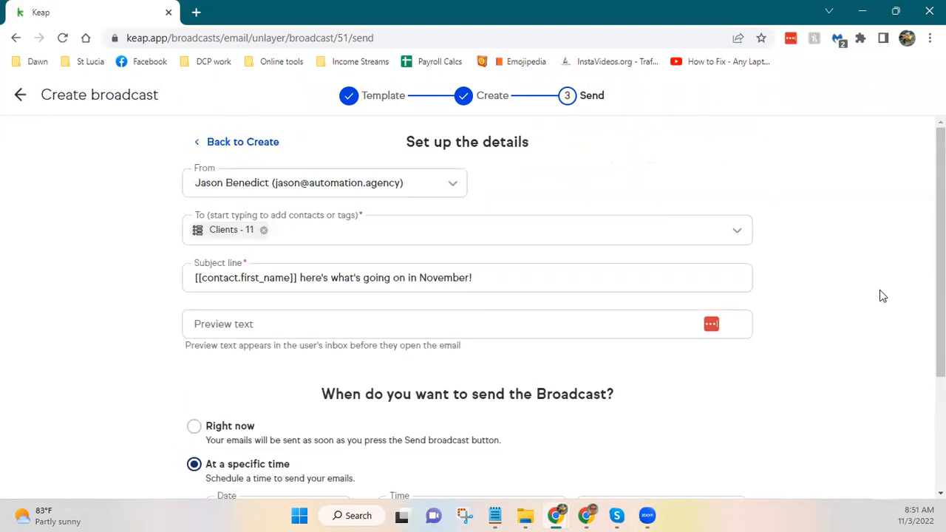